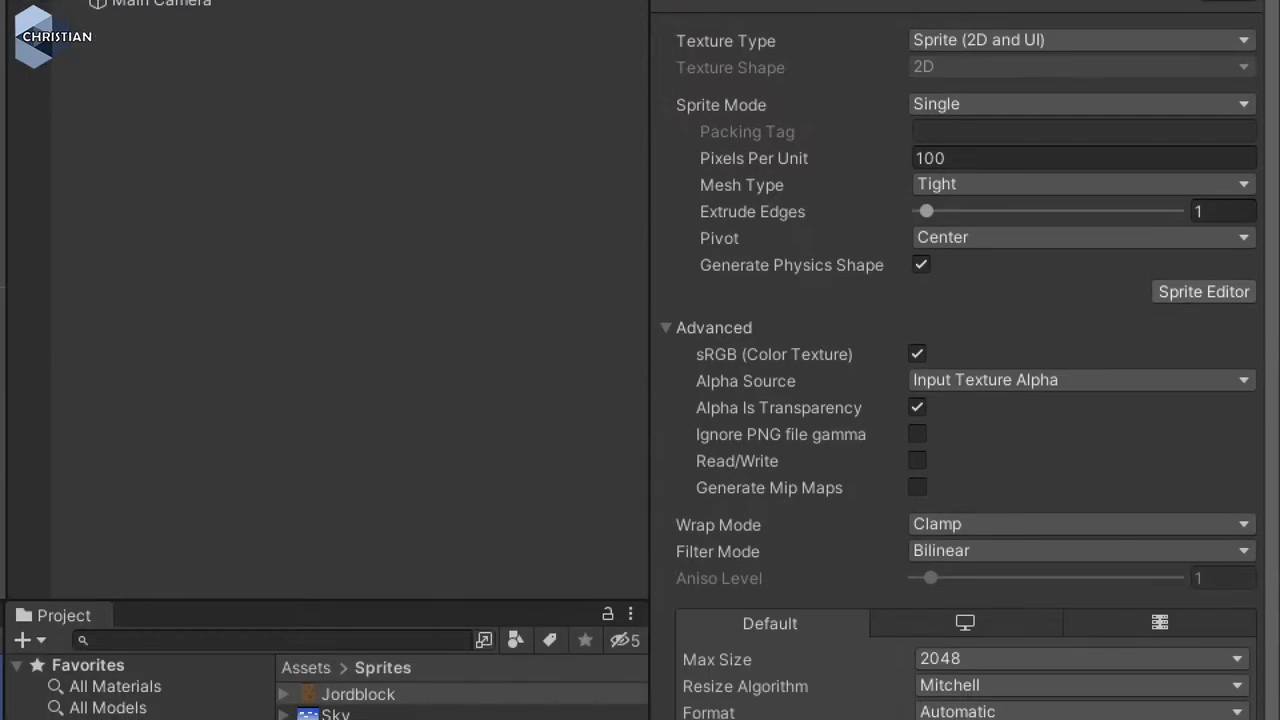
Change the Jordblock texture's Wrap Mode from Clamp to Repeat and apply it.
left_click_drag(669, 541, 772, 547)
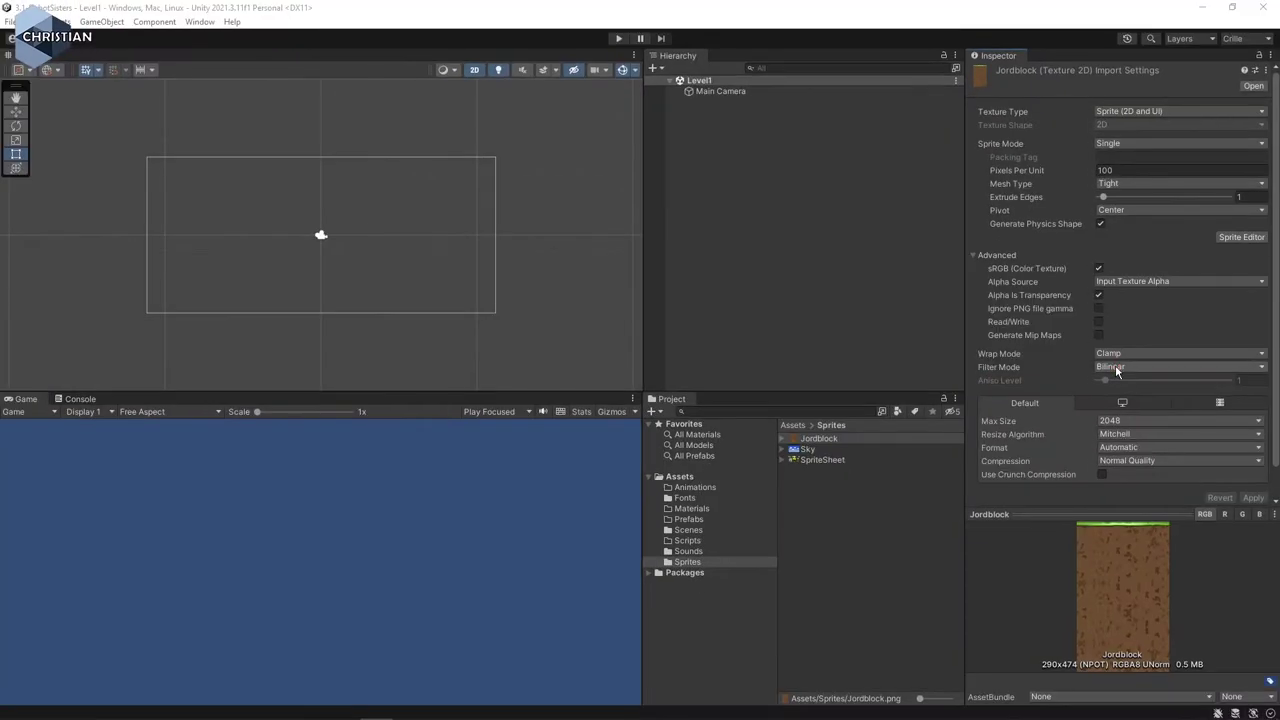
left_click(1117, 354)
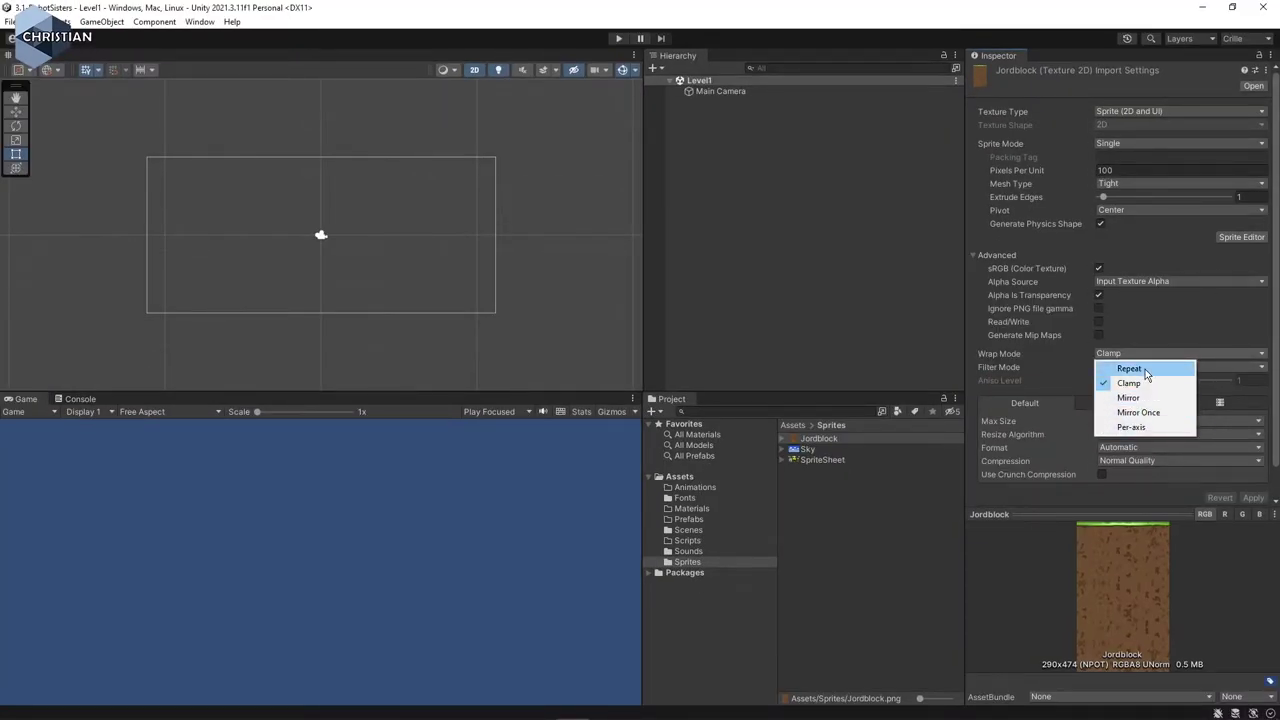
left_click(1138, 368)
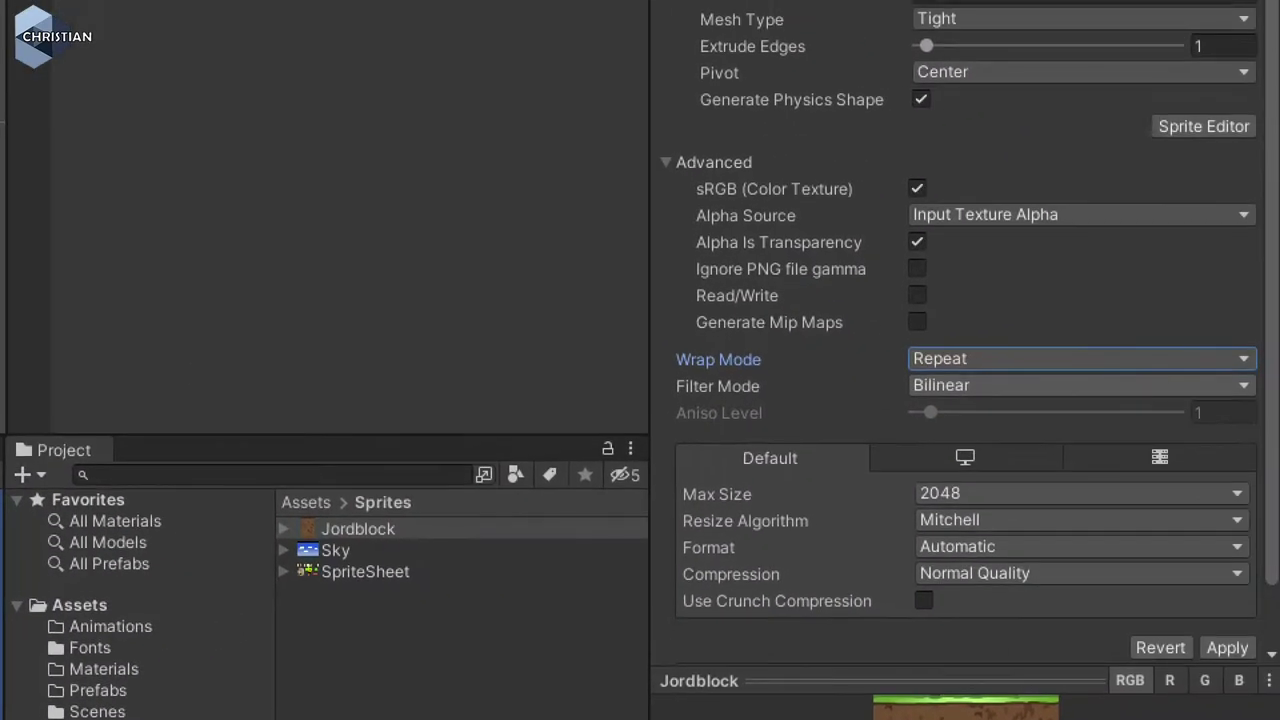
left_click_drag(908, 368, 956, 369)
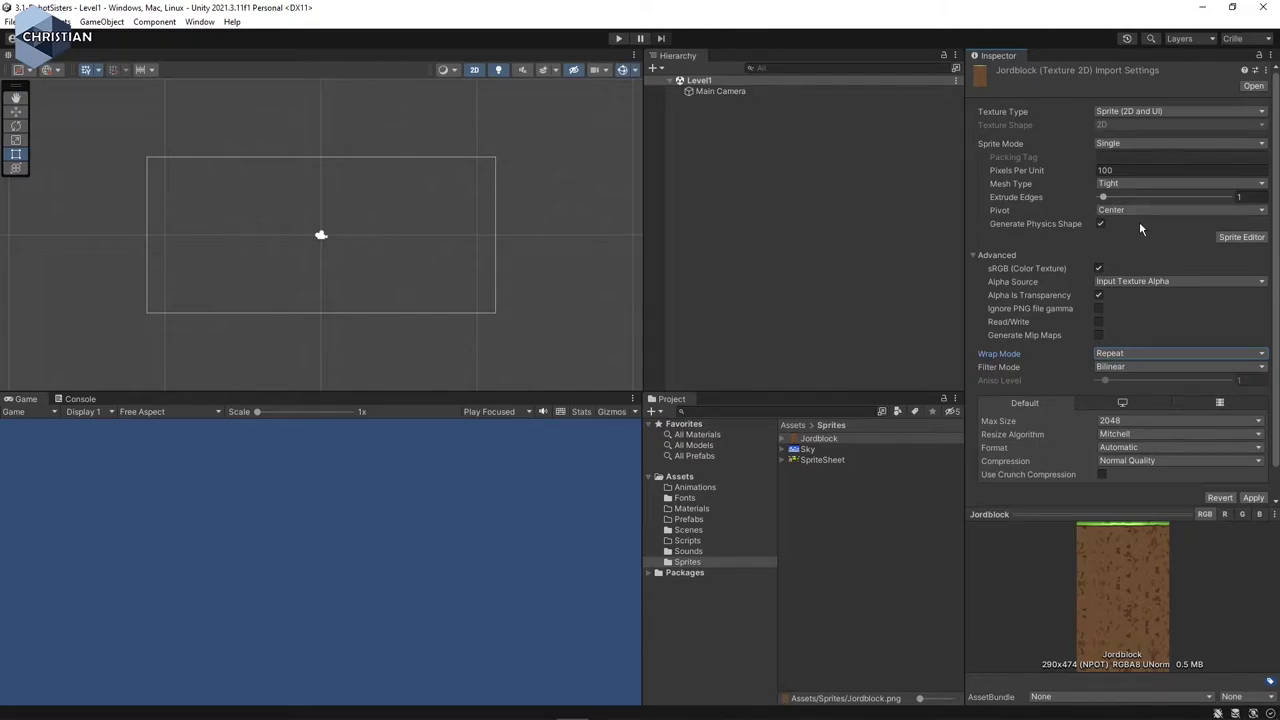
left_click(1253, 498)
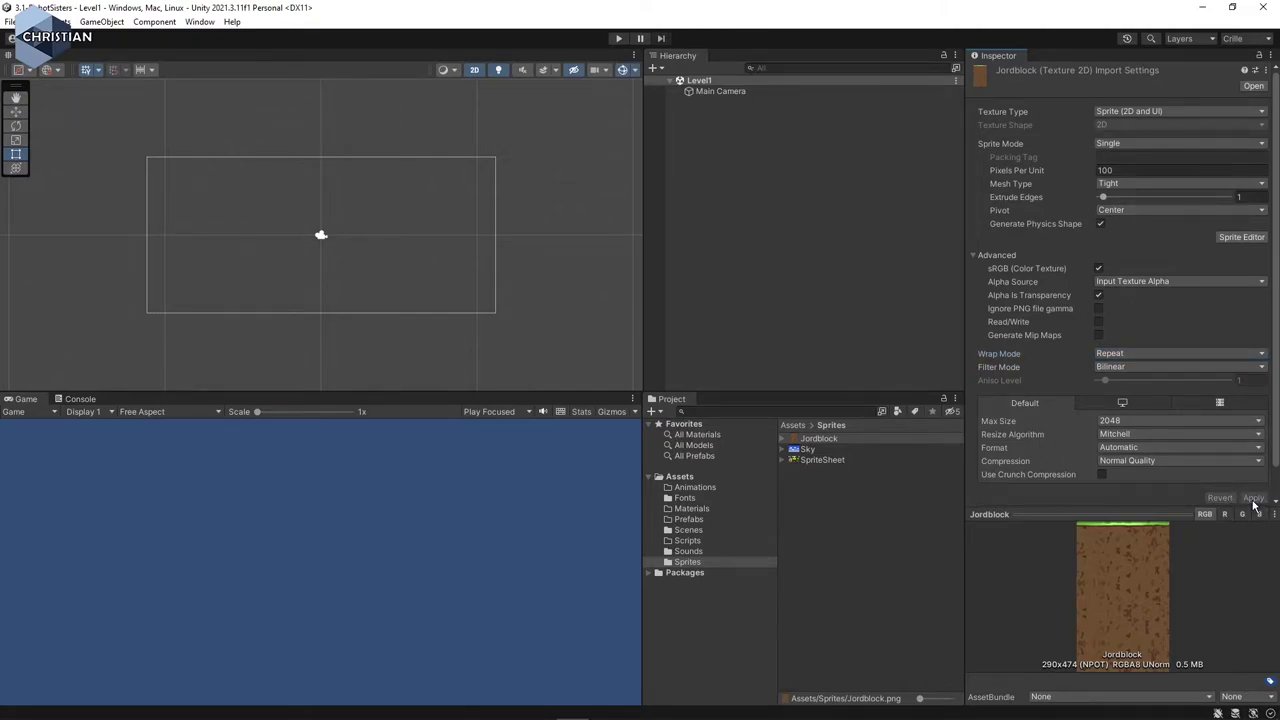
Select the Sky texture, set its Wrap Mode to Repeat, and apply the change.
left_click(838, 449)
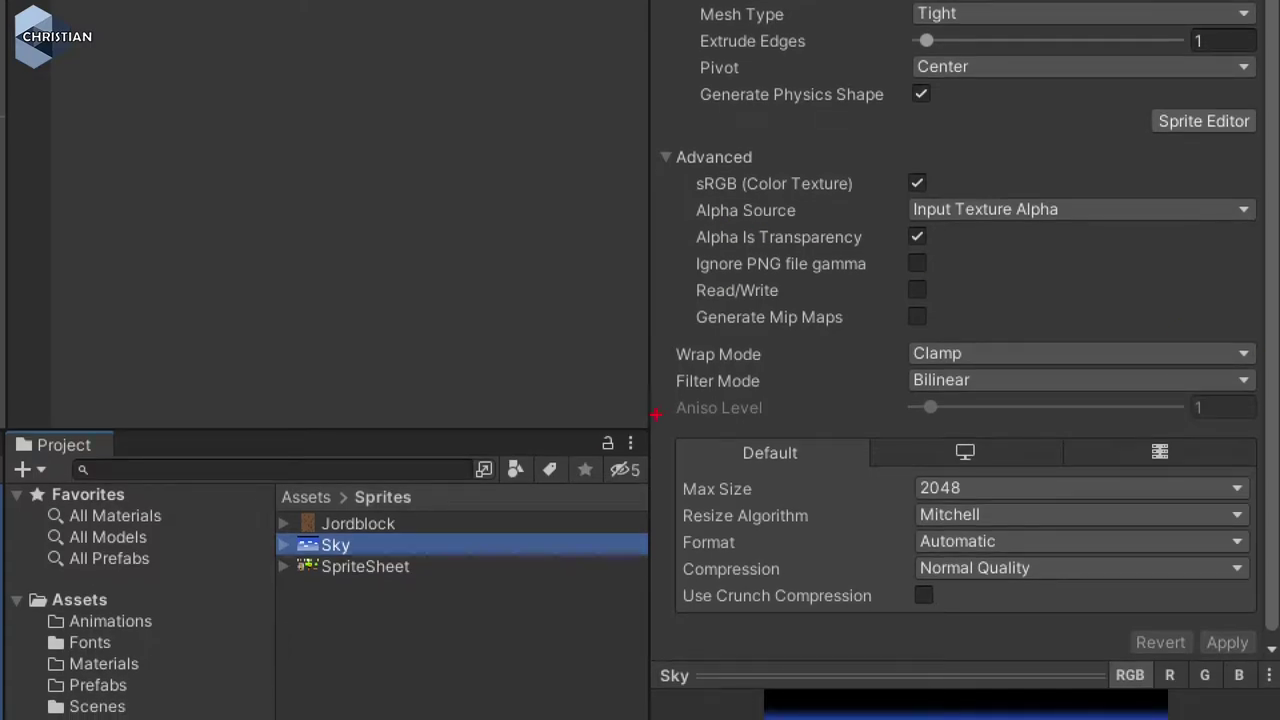
left_click_drag(678, 364, 770, 369)
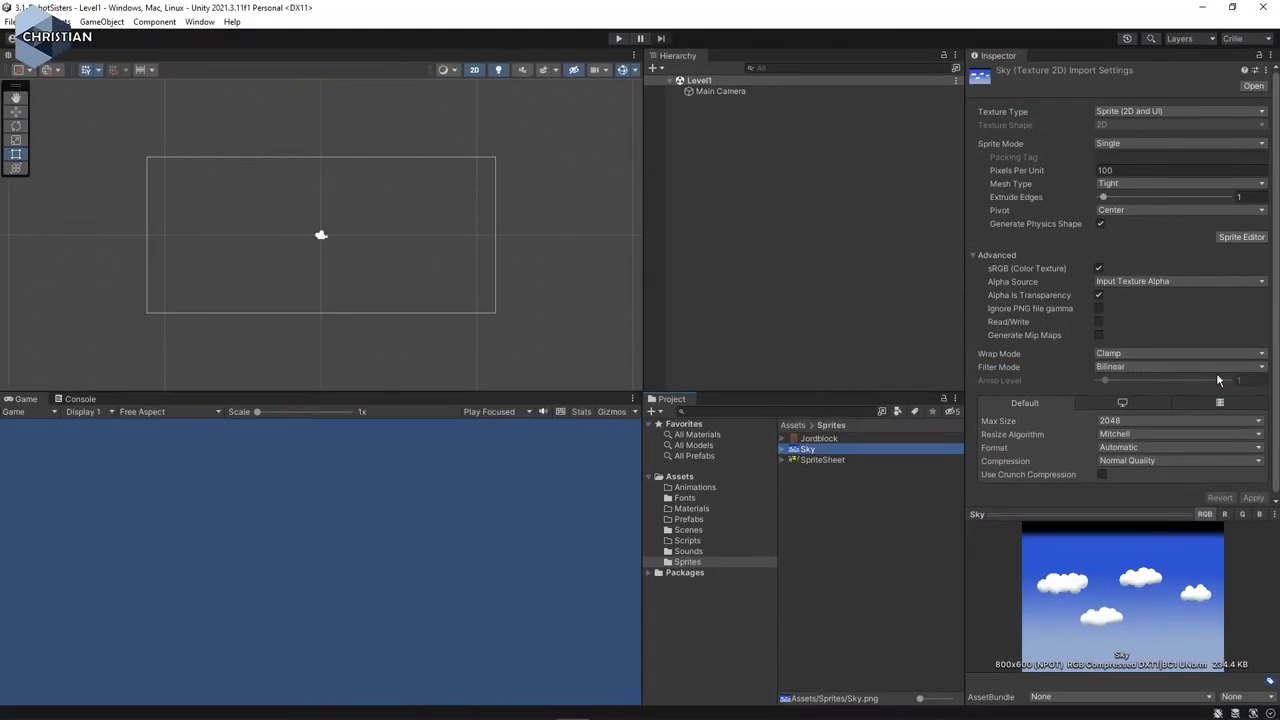
left_click(1153, 358)
left_click(1151, 367)
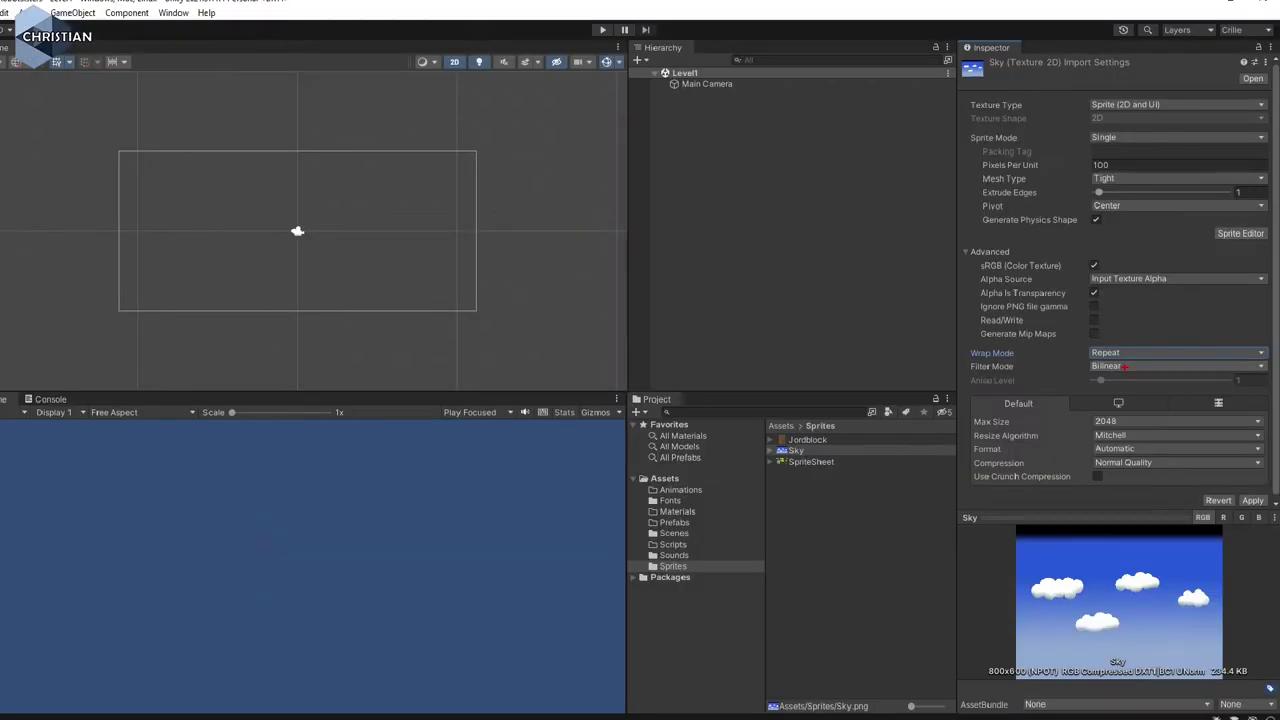
left_click(1257, 499)
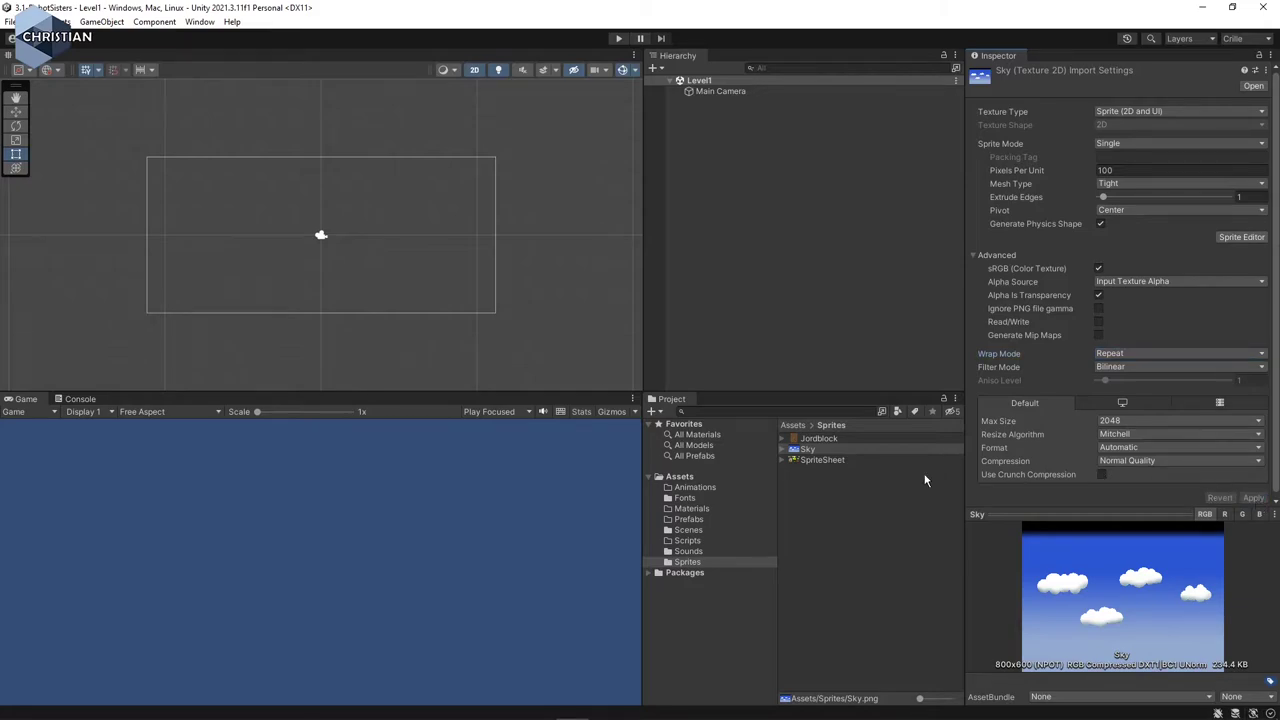
Select the SpriteSheet texture and set its Sprite Mode to Multiple.
left_click(824, 460)
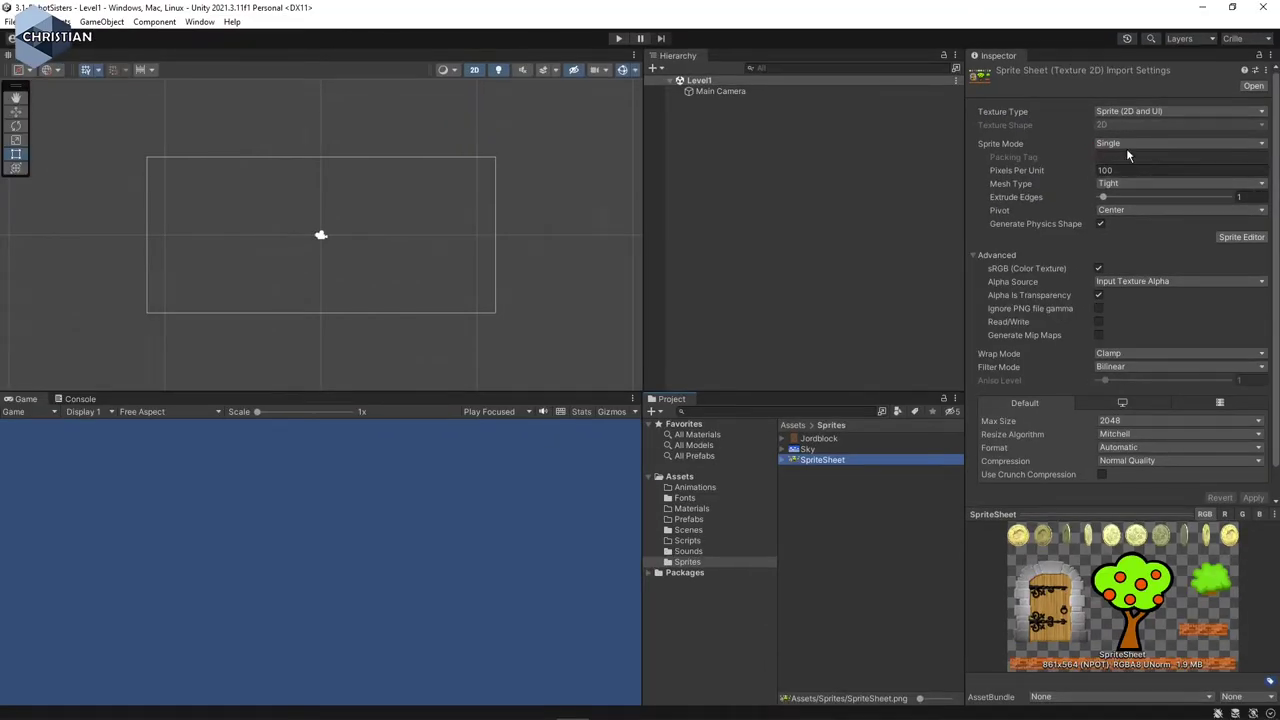
left_click(1128, 146)
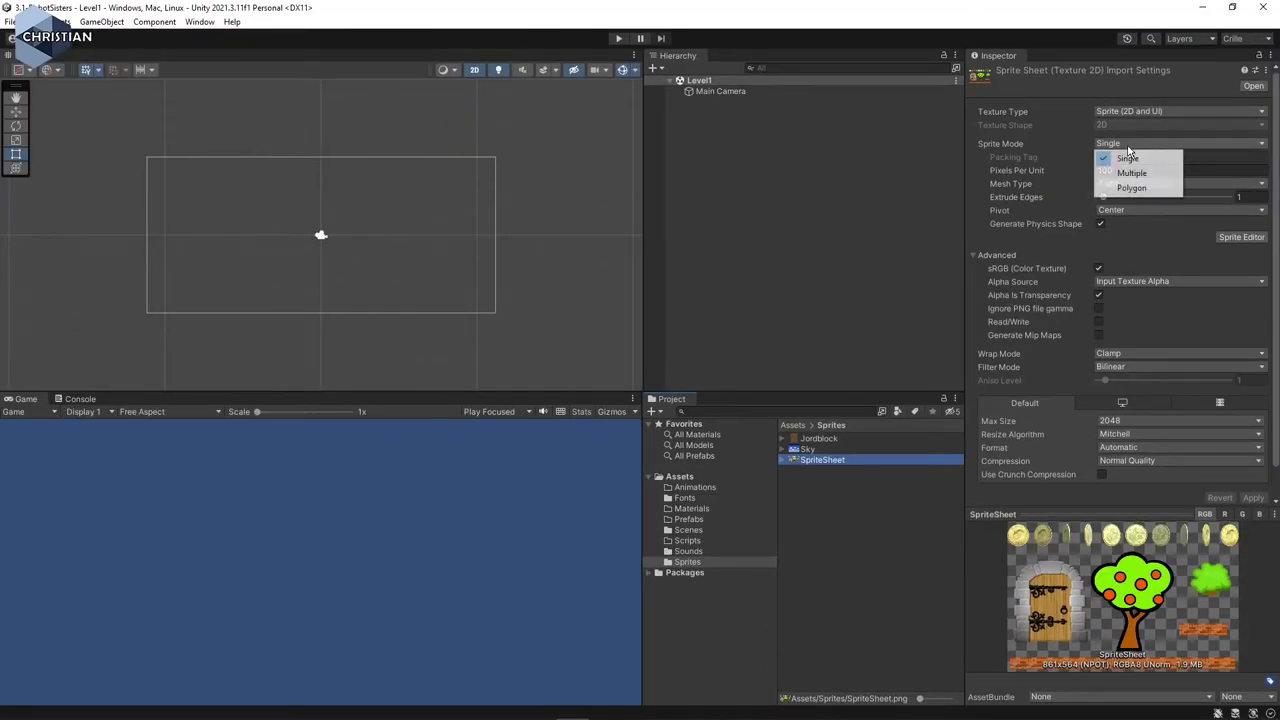
left_click(1134, 173)
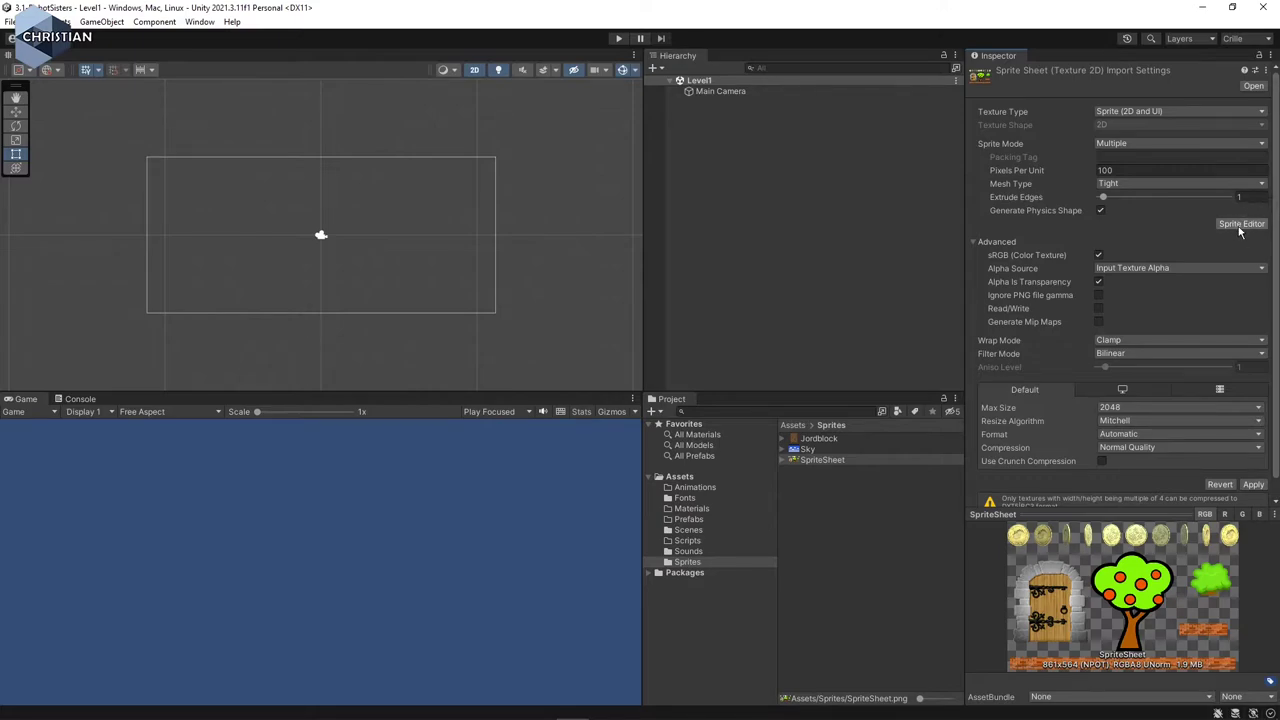
Apply the pending Multiple setting via Sprite Editor and dismiss the missing 2D Sprite package notice.
left_click(1240, 225)
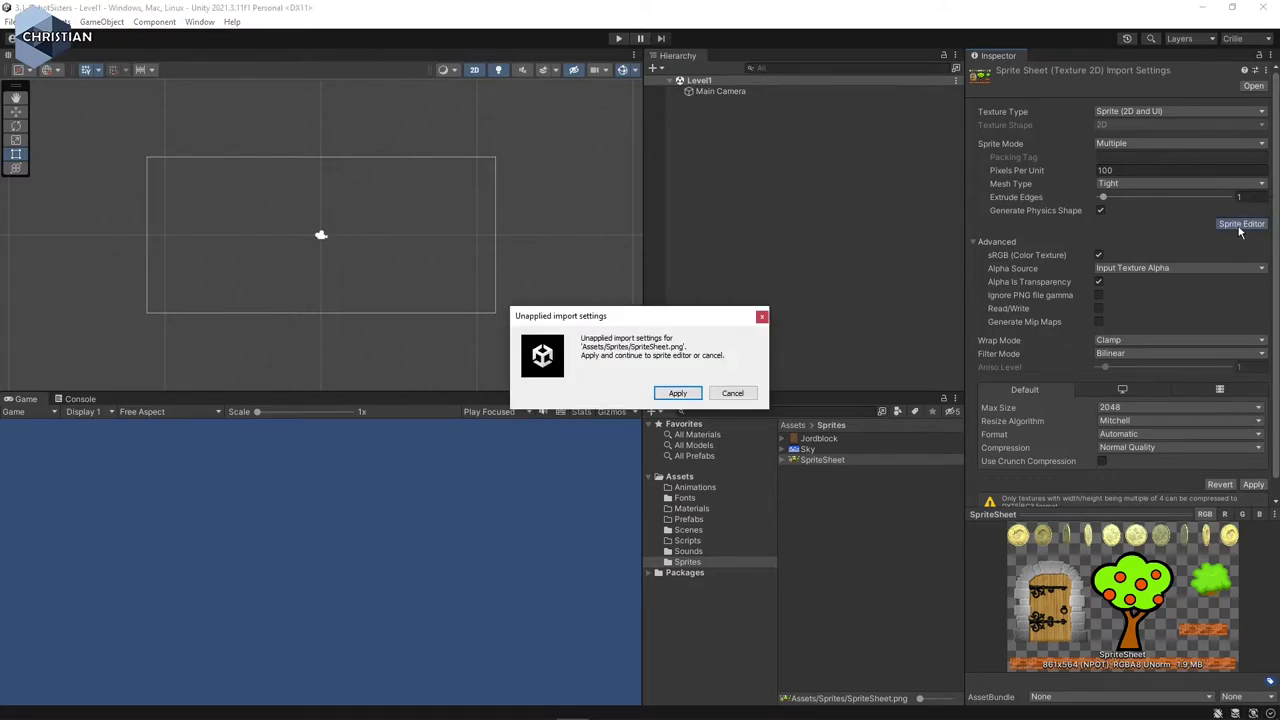
left_click(679, 394)
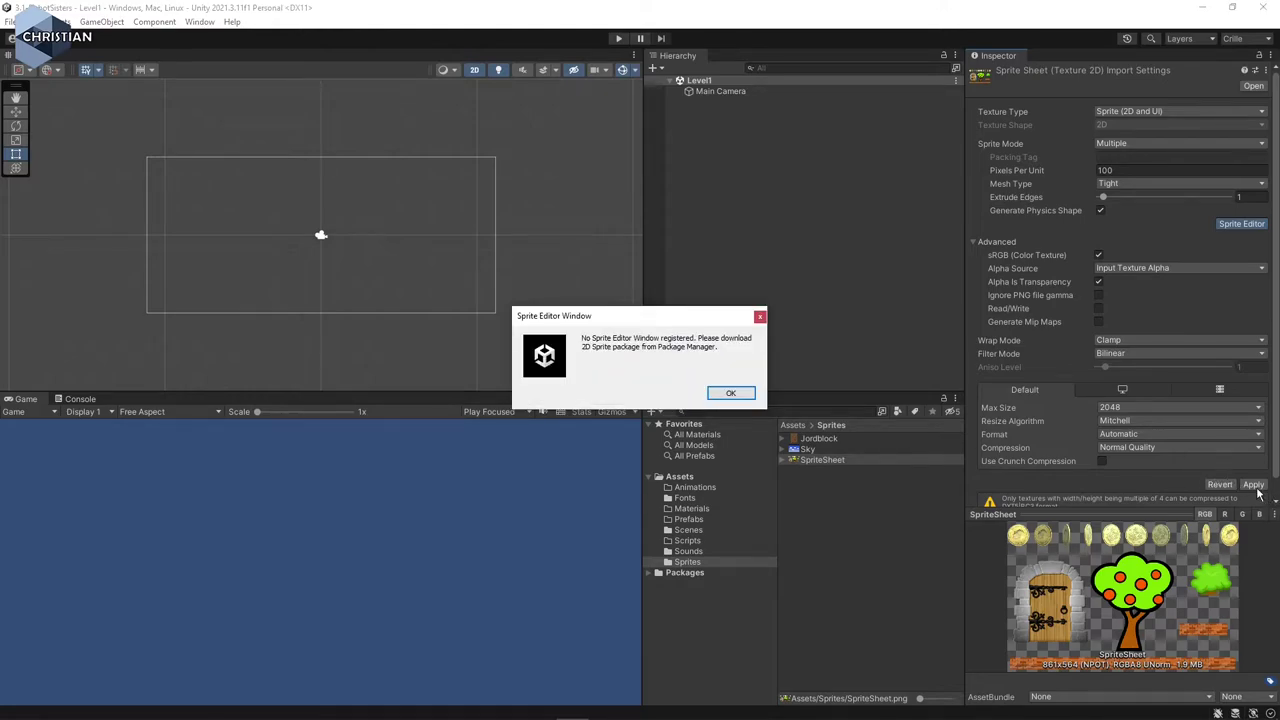
left_click(714, 395)
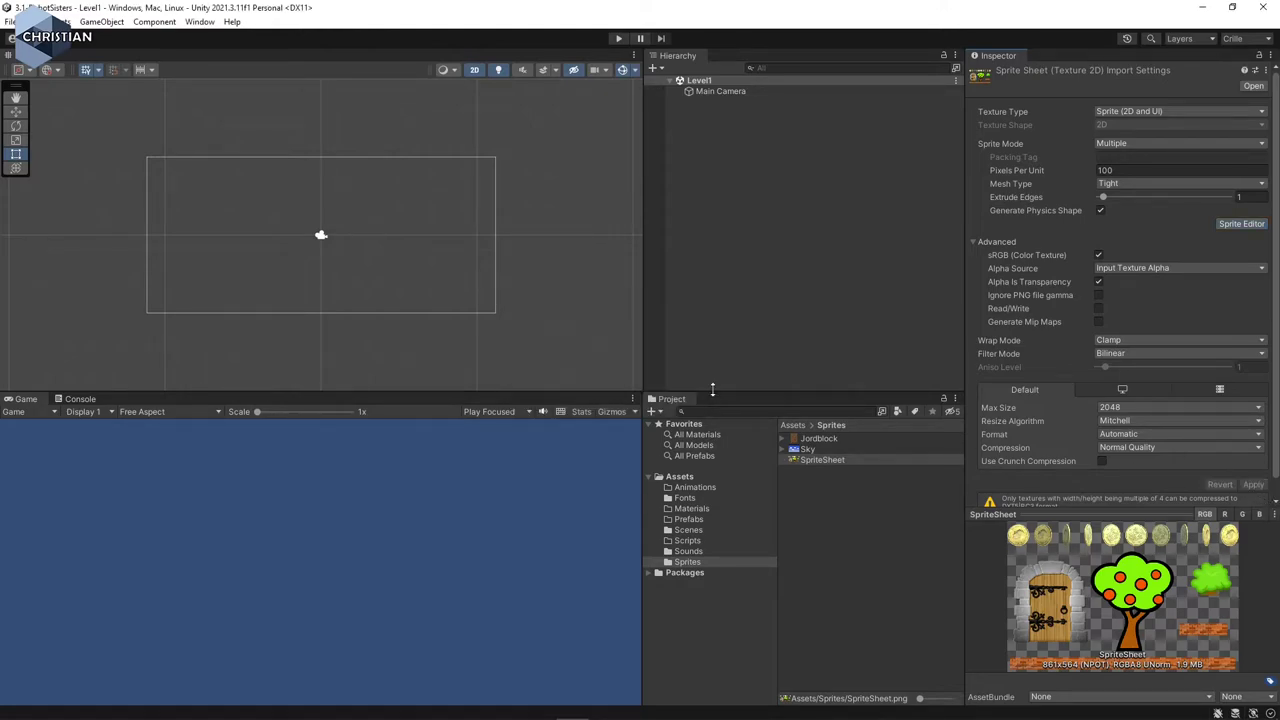
left_click(1243, 226)
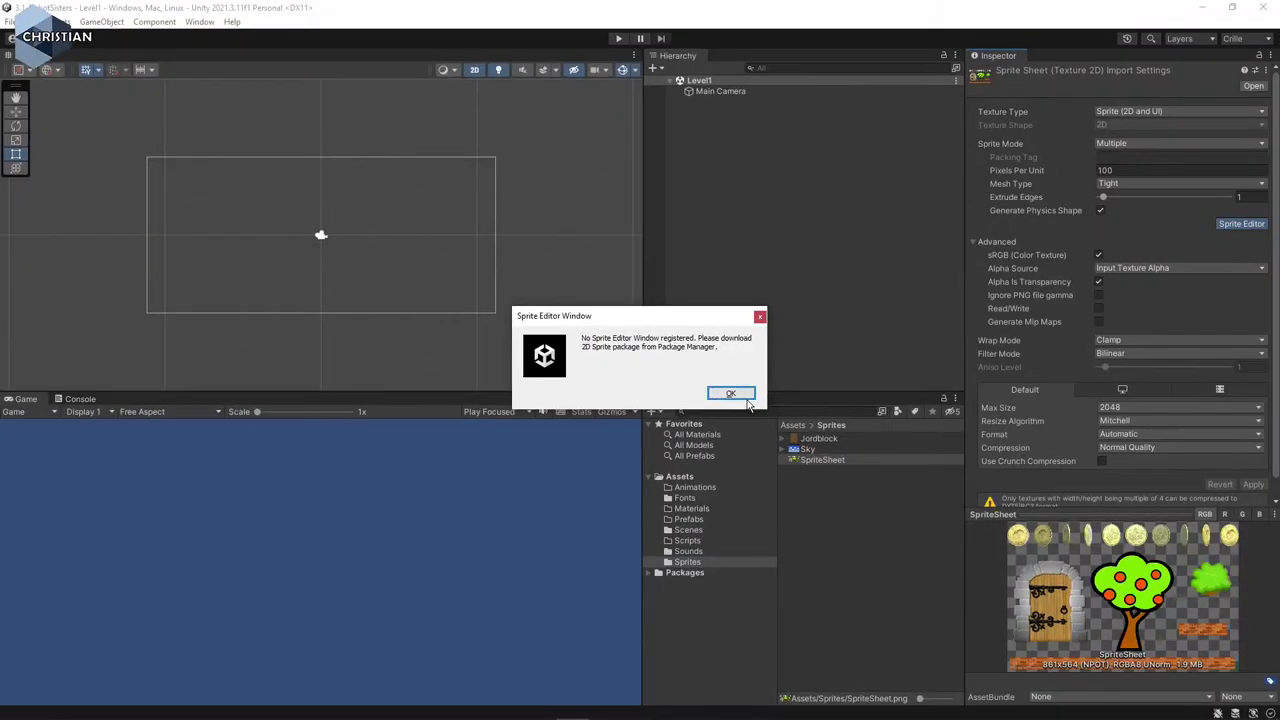
left_click(745, 396)
Open the Package Manager on the Unity Registry and search for '2d sprite'.
left_click(200, 21)
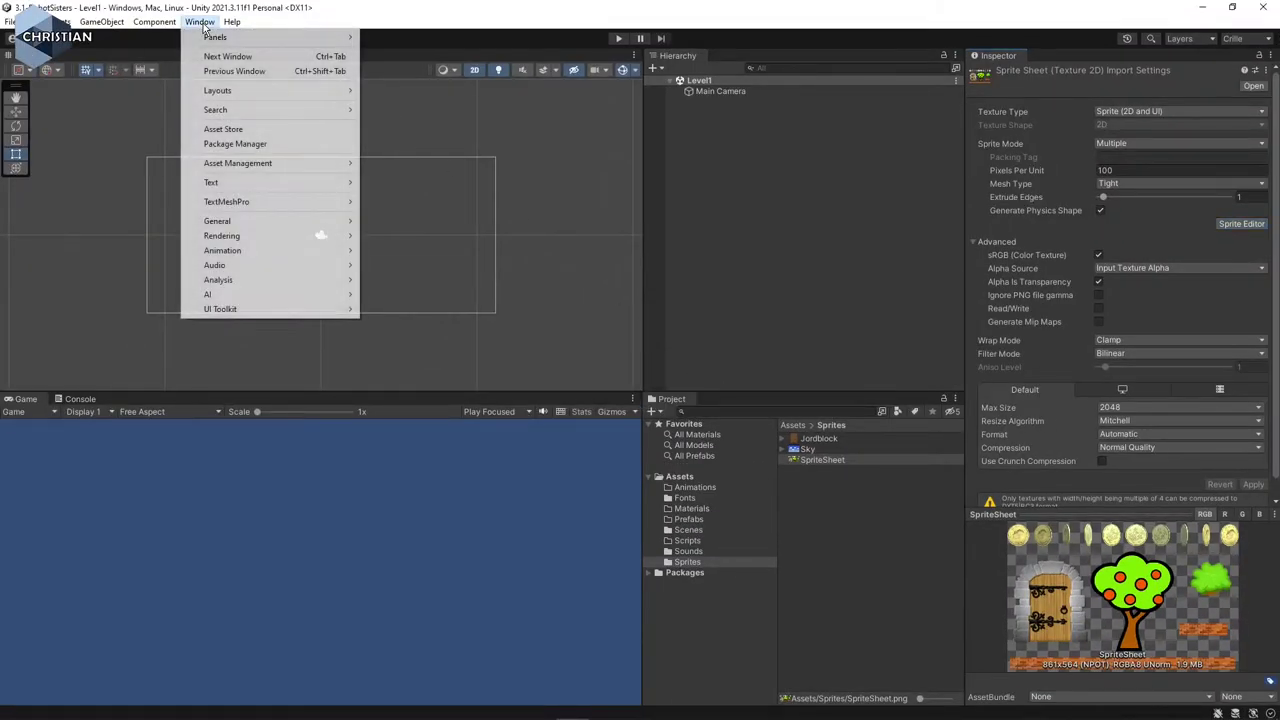
left_click(248, 143)
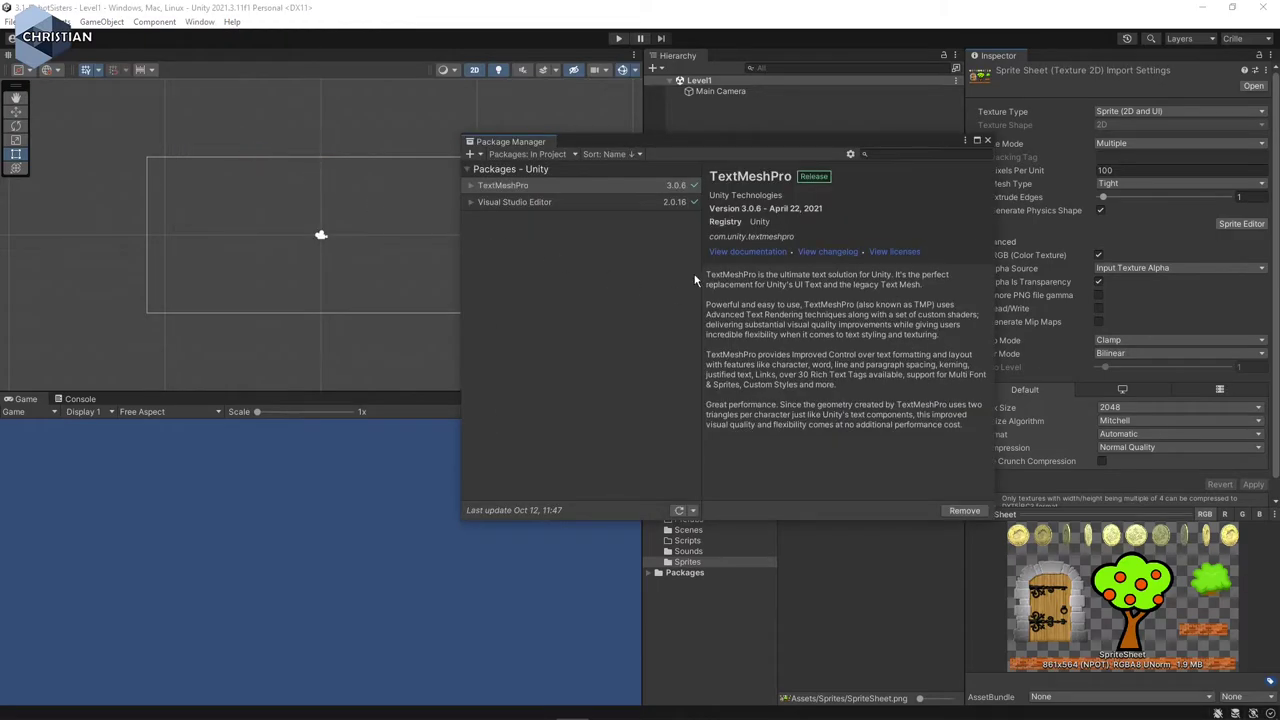
left_click(531, 155)
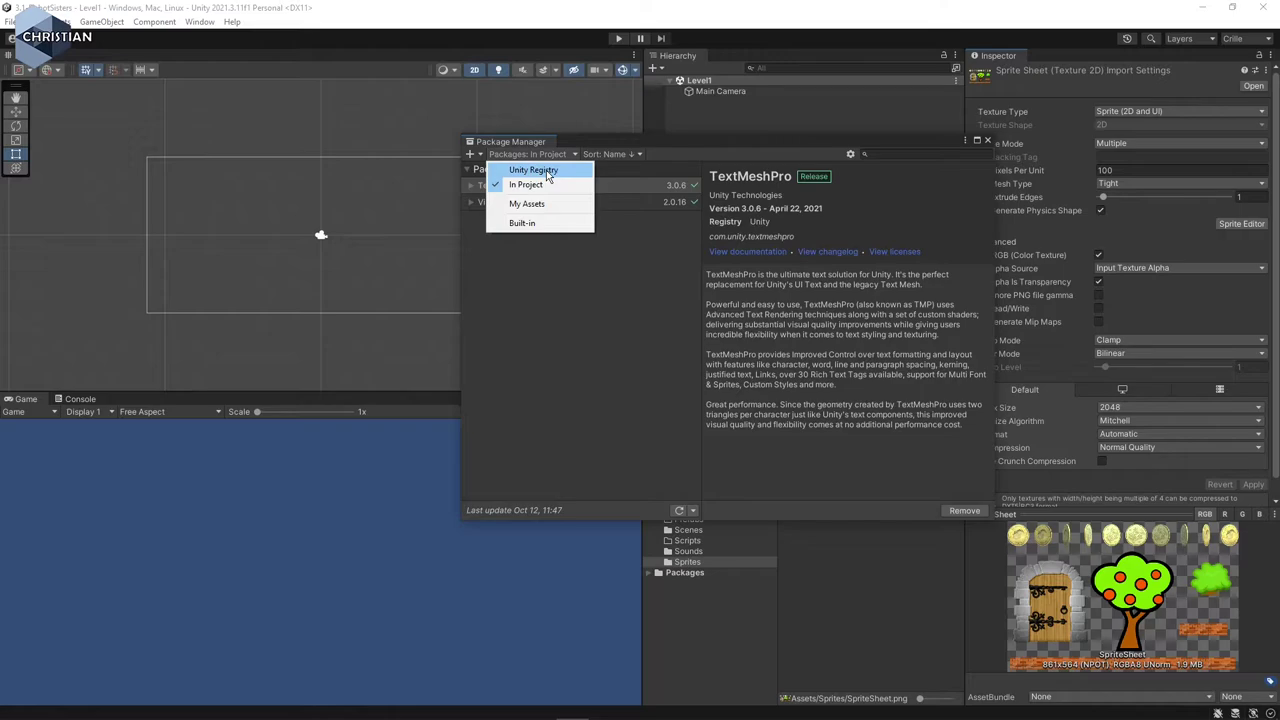
left_click(545, 171)
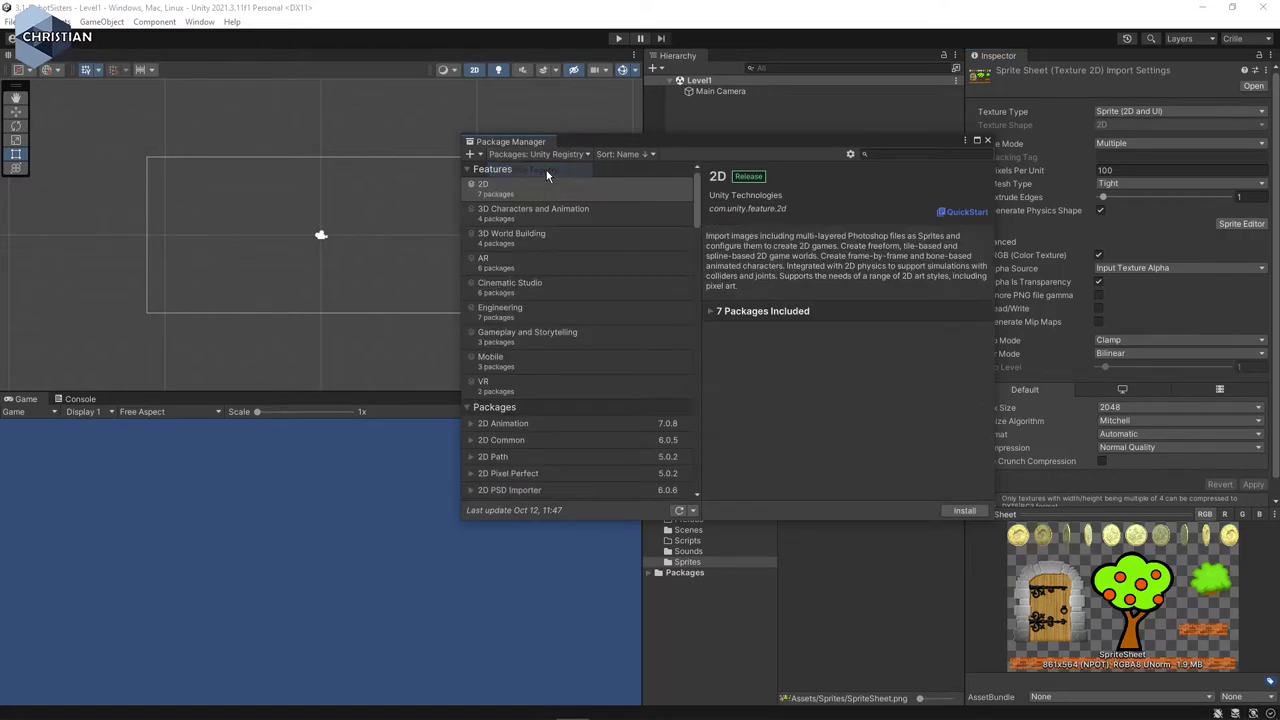
left_click(898, 155)
type("2d s")
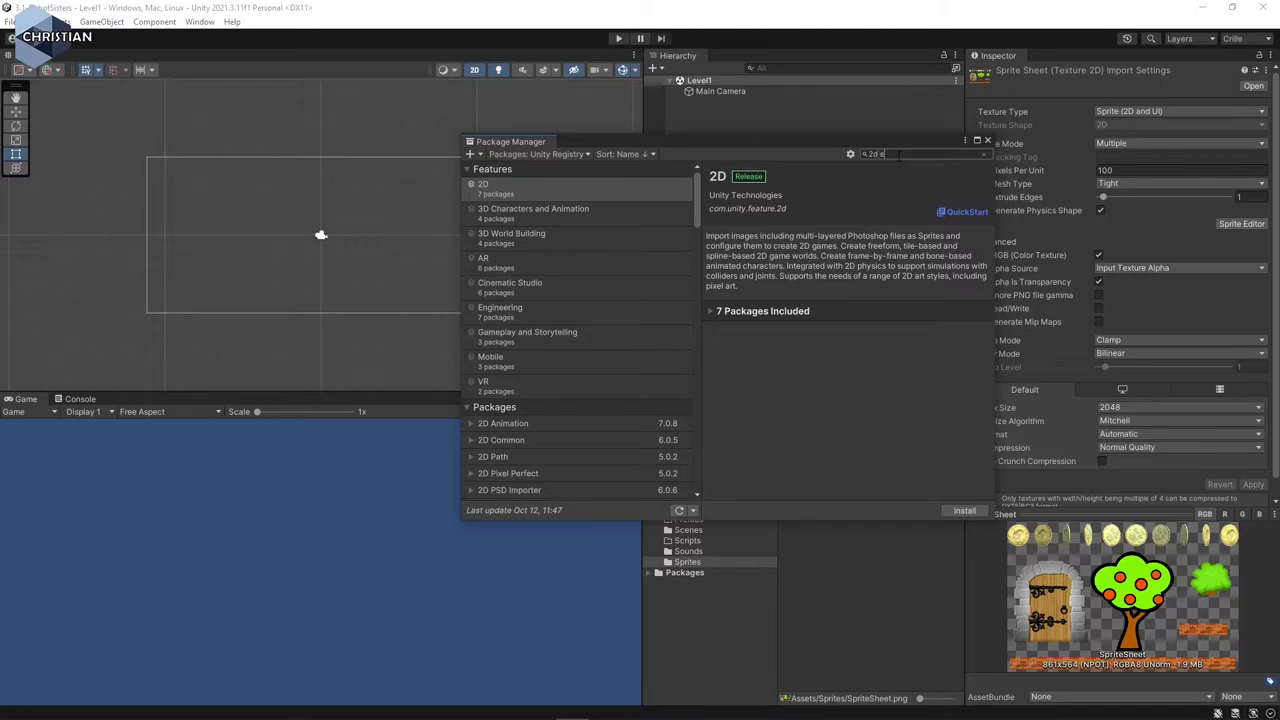
type("prite")
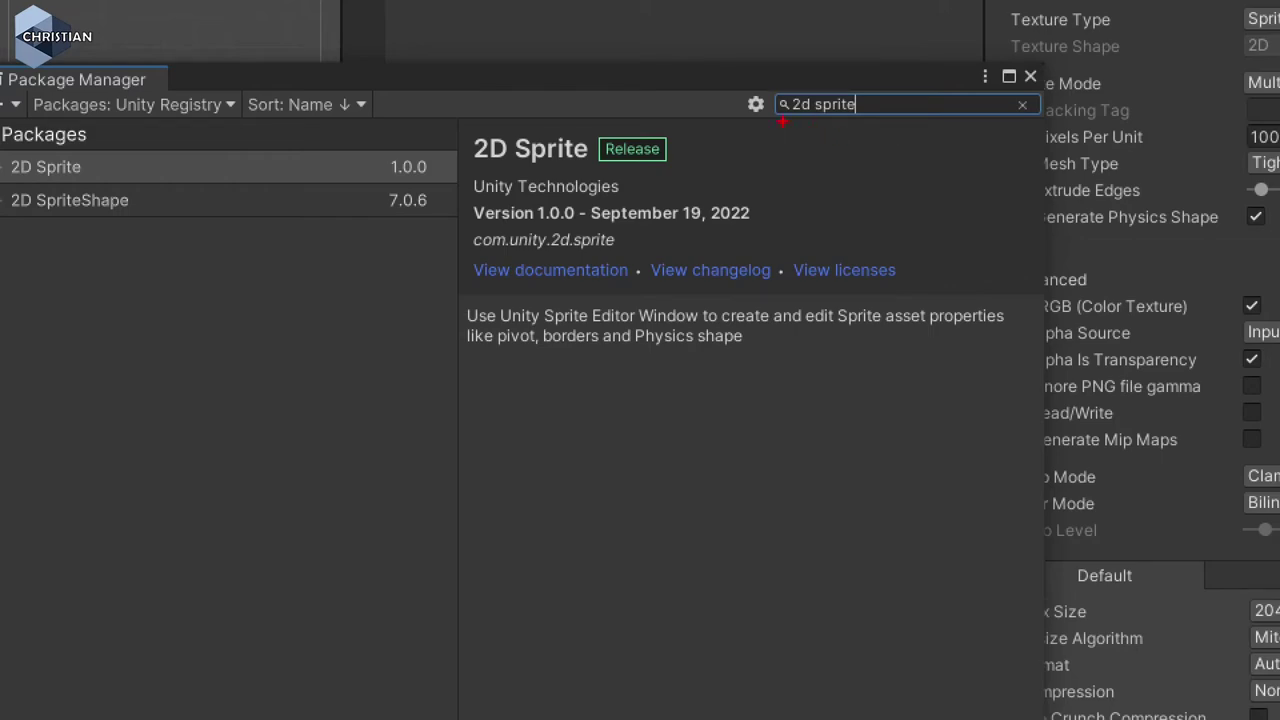
Install the 2D Sprite package 1.0.0, then close the Package Manager.
left_click_drag(783, 121, 862, 115)
left_click_drag(118, 117, 224, 114)
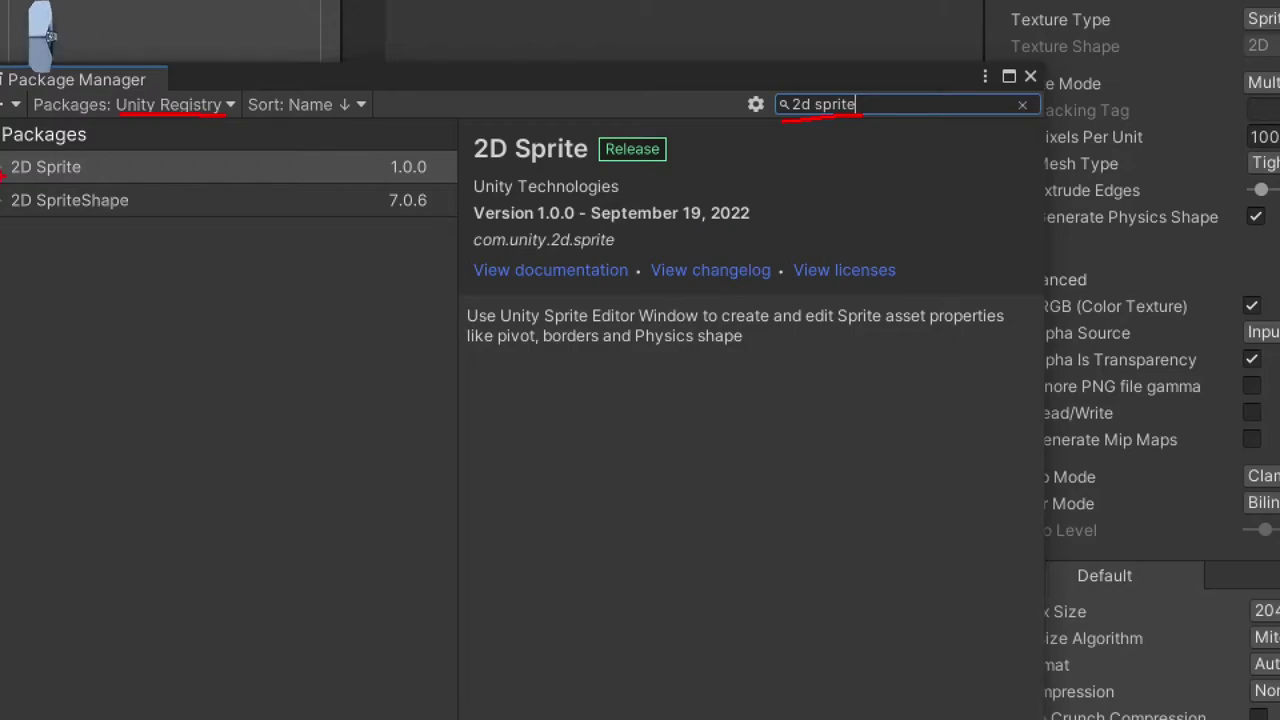
left_click_drag(88, 167, 204, 170)
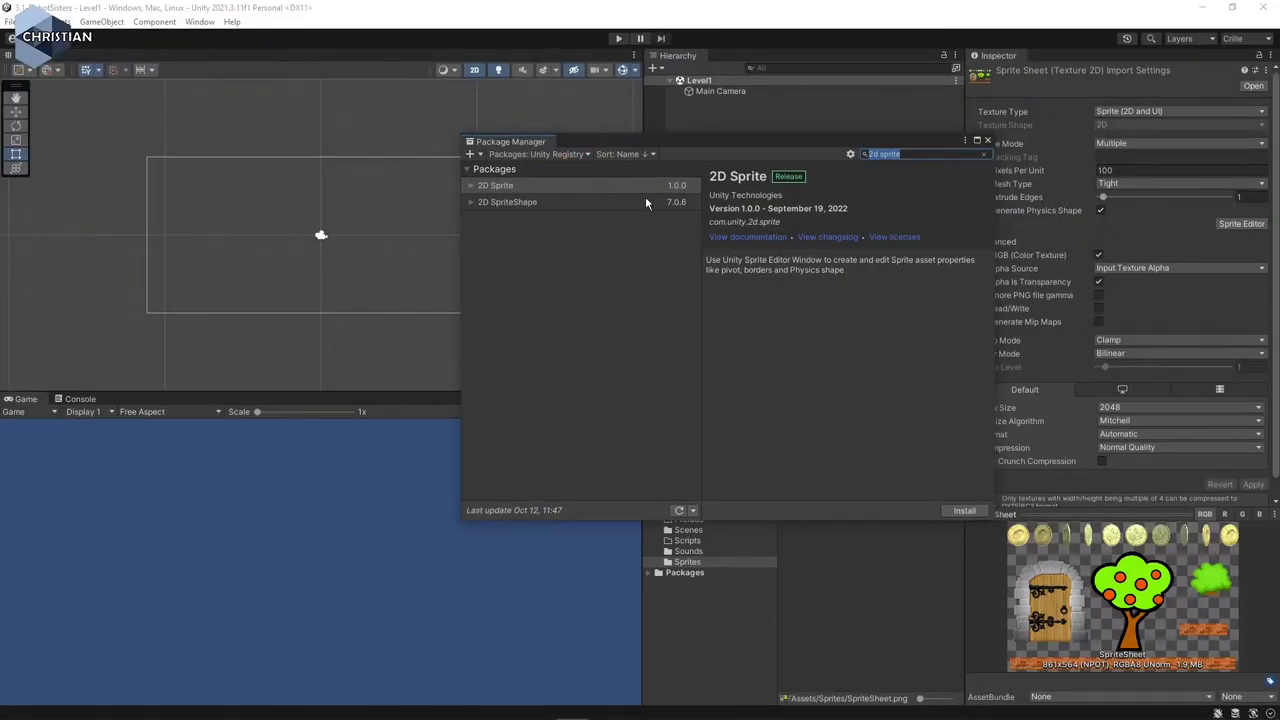
left_click(552, 185)
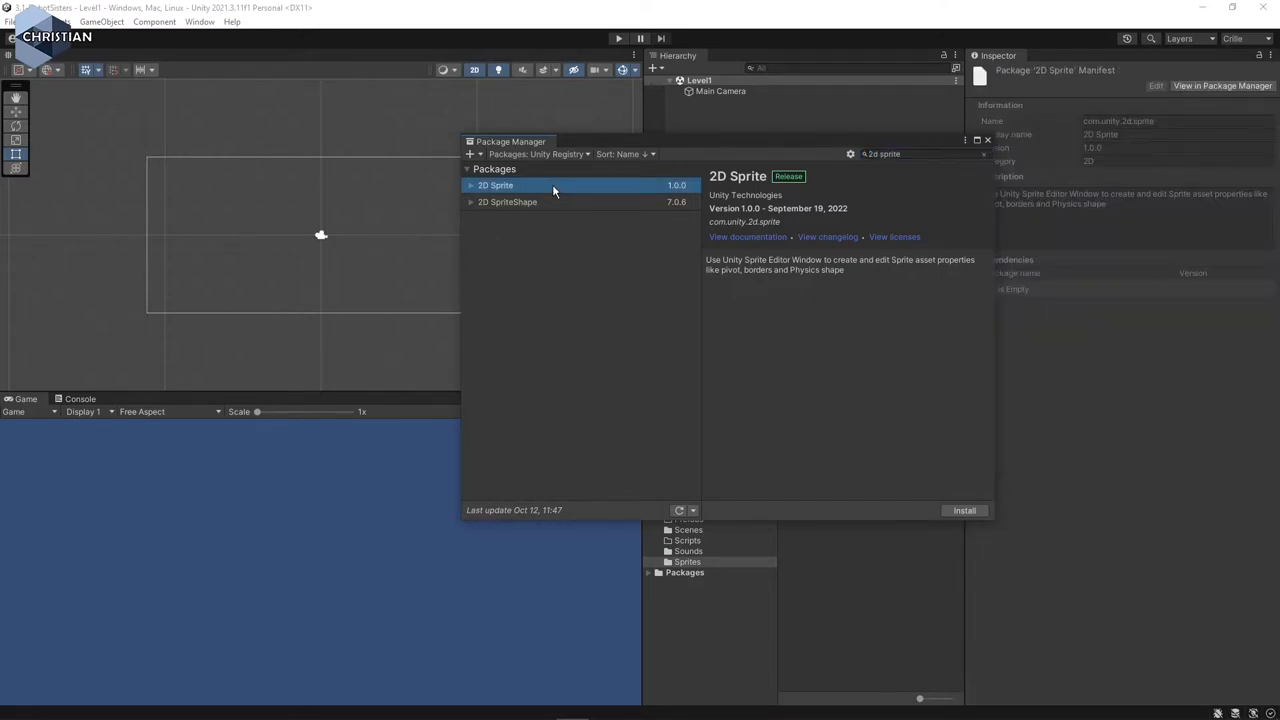
left_click(966, 511)
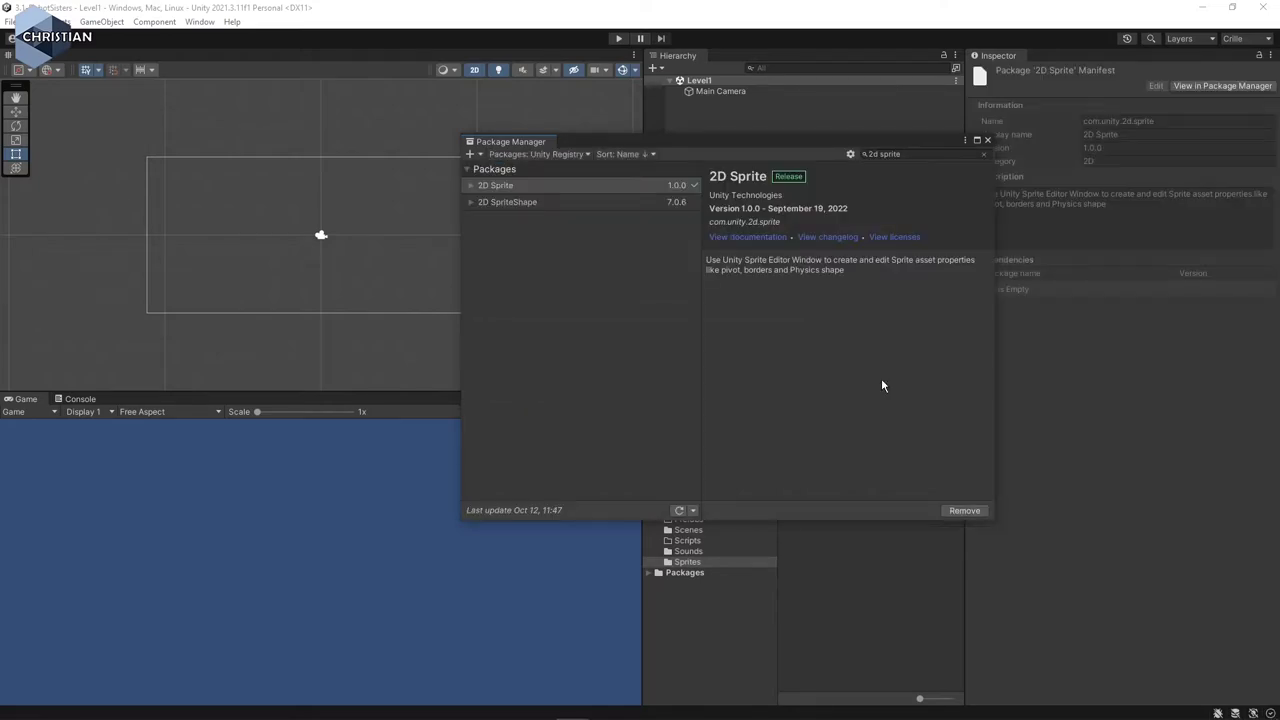
left_click(987, 140)
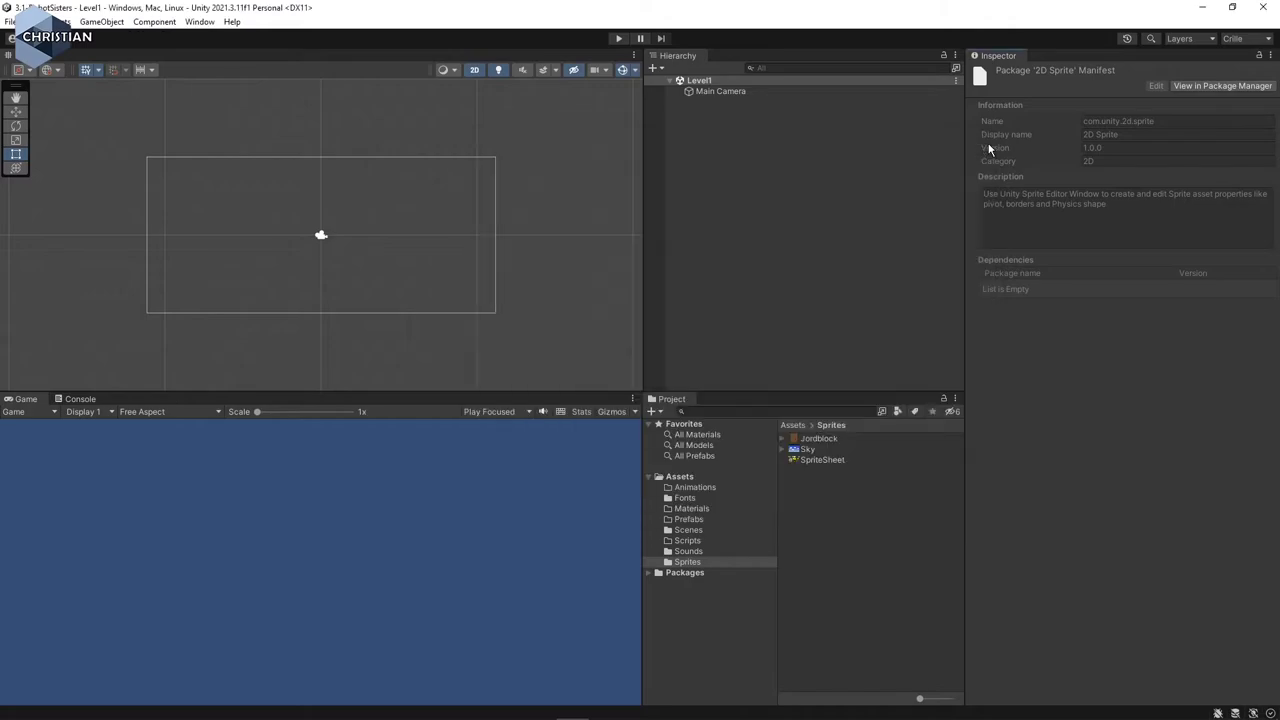
Open SpriteSheet.png, with Sprite Mode Multiple, in the Sprite Editor.
left_click(824, 460)
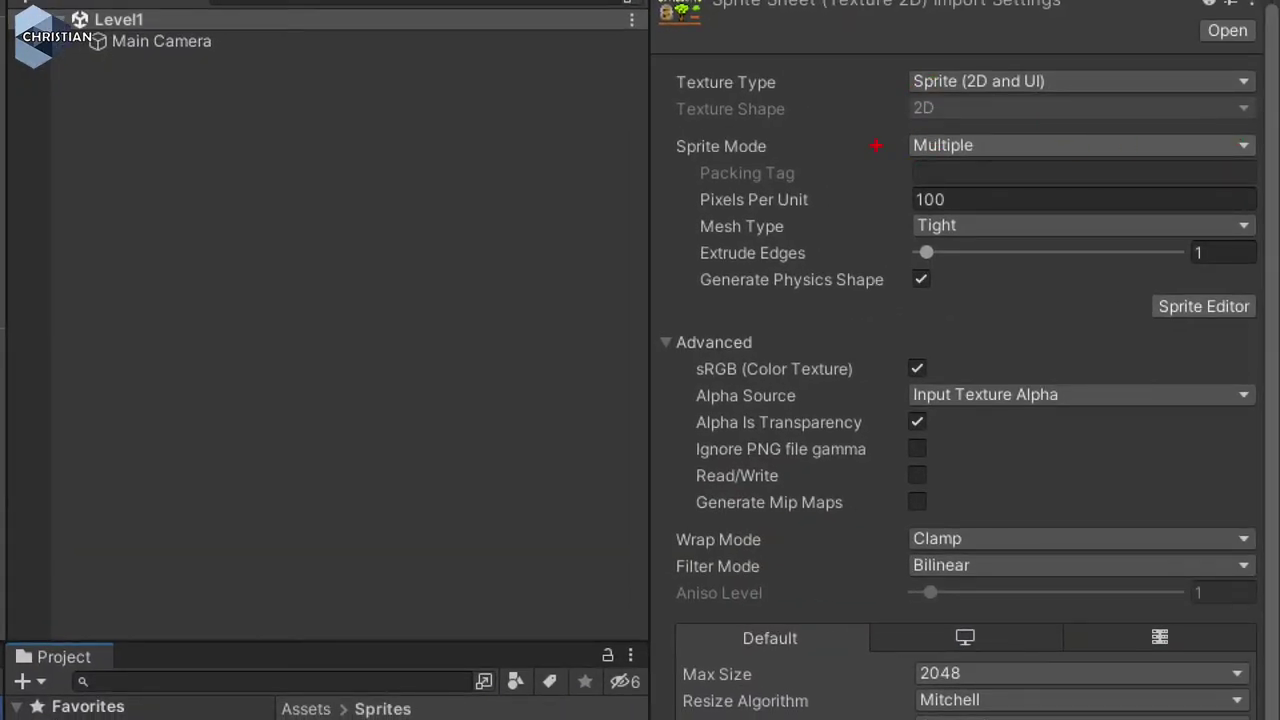
left_click_drag(876, 146, 904, 146)
left_click_drag(1181, 321, 1238, 319)
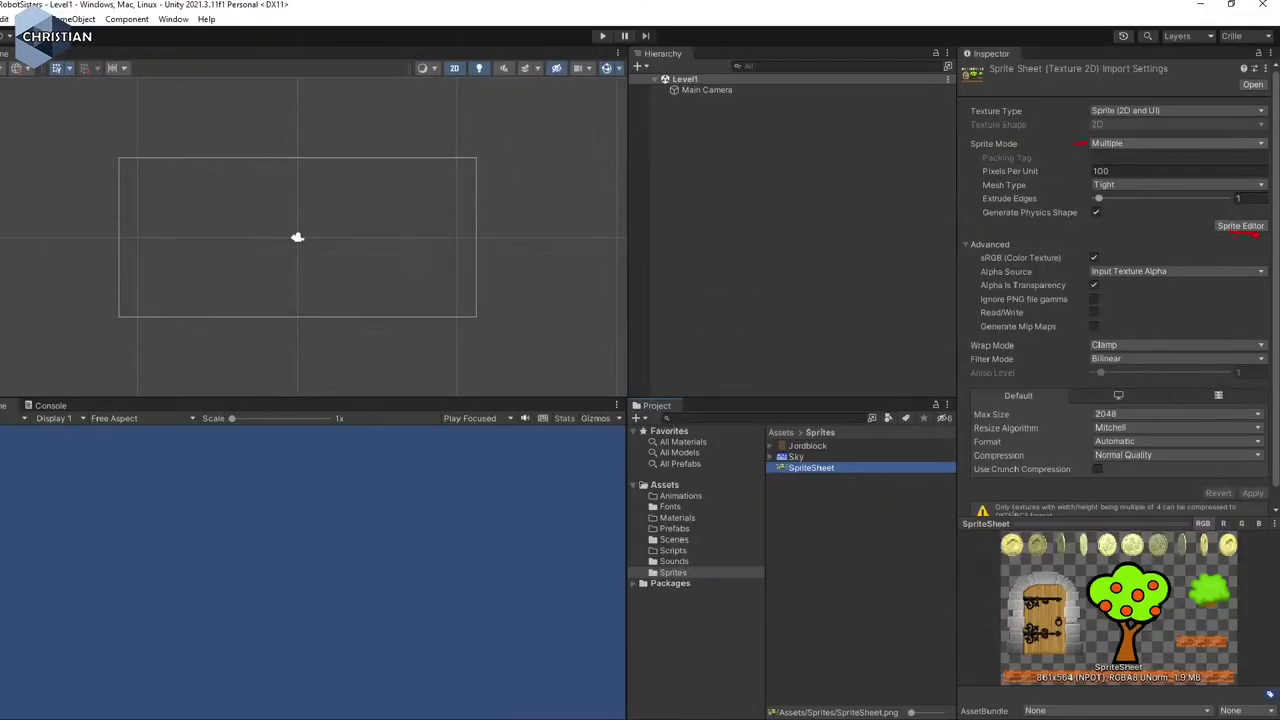
left_click(1242, 224)
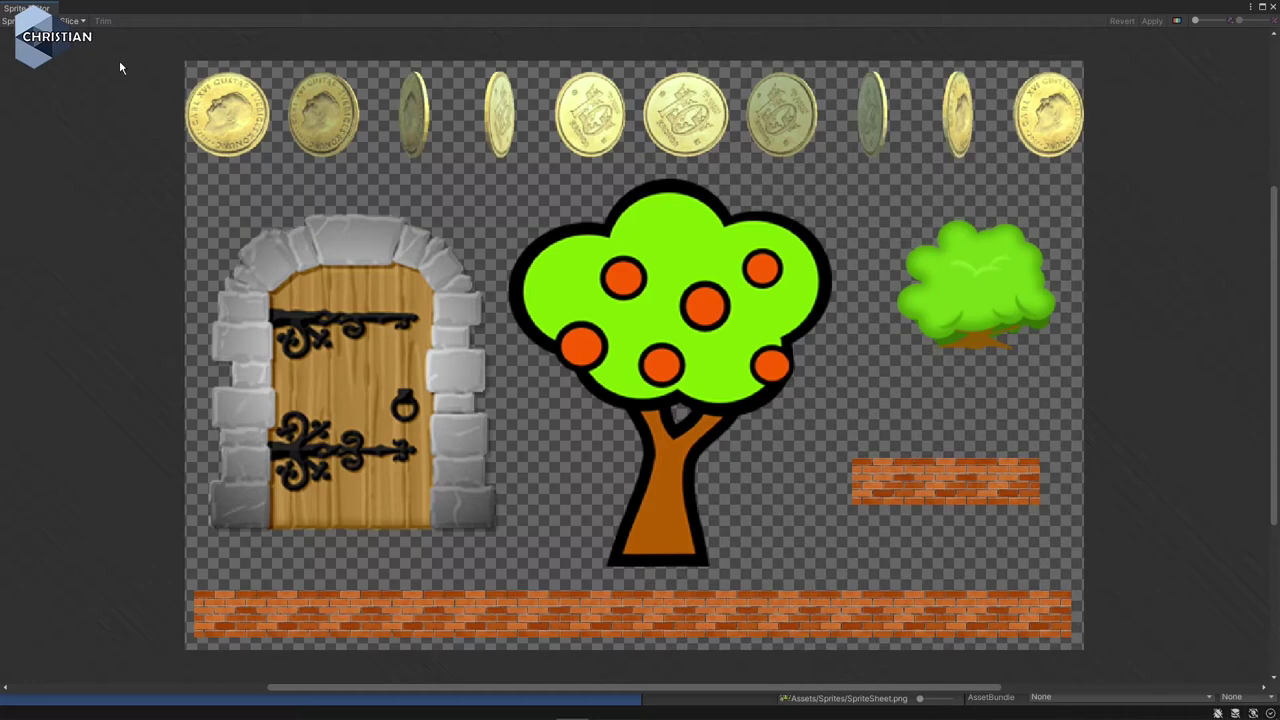
Slice the sprite sheet using the Automatic slice type.
left_click(82, 21)
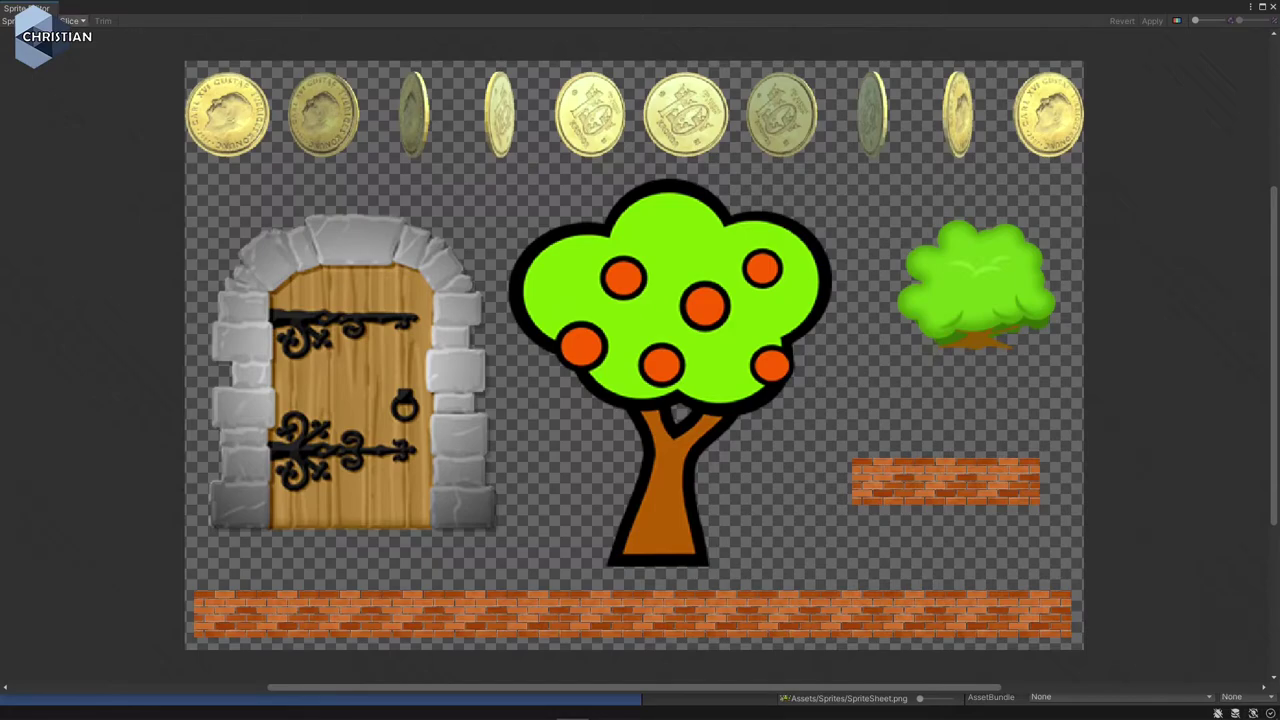
left_click(72, 20)
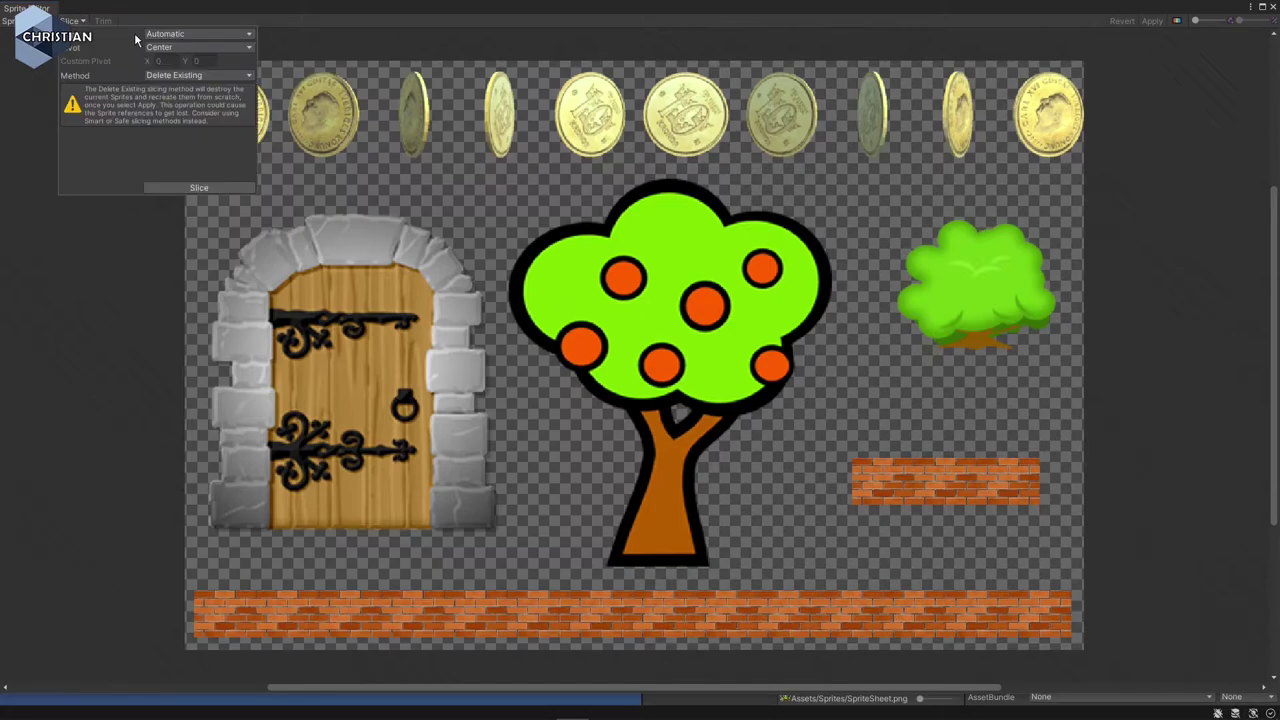
left_click(175, 36)
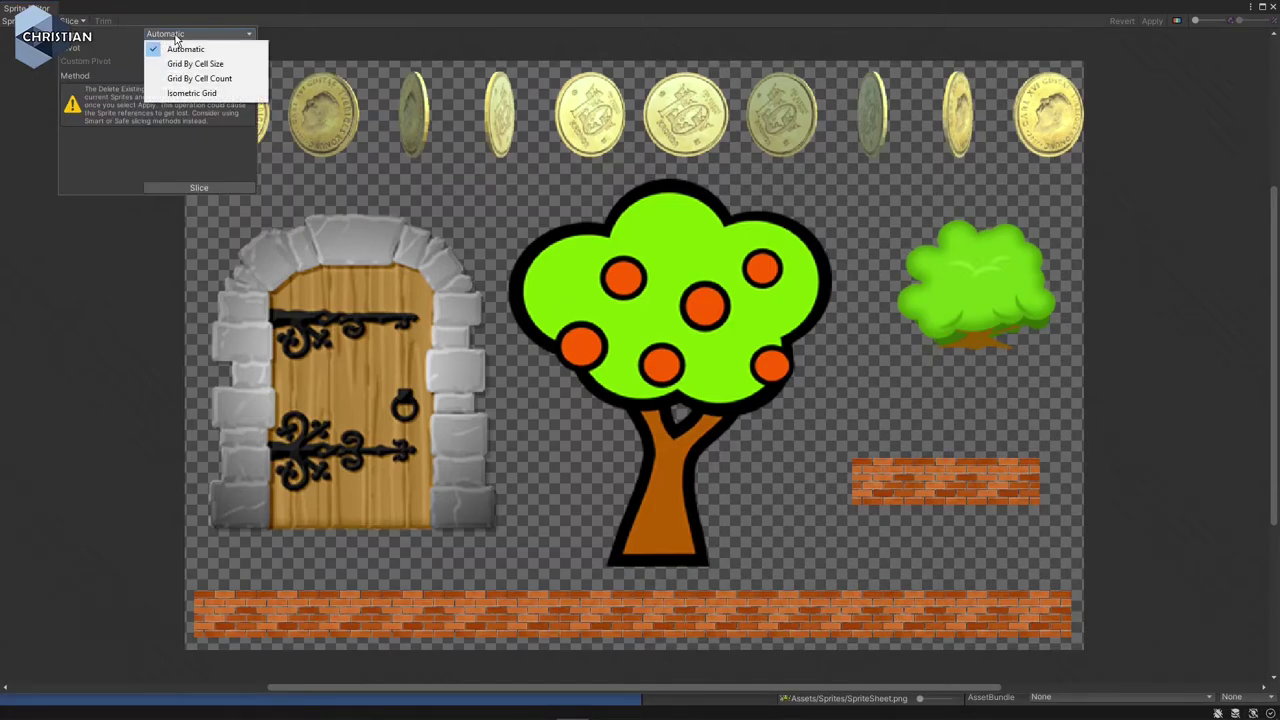
left_click(172, 48)
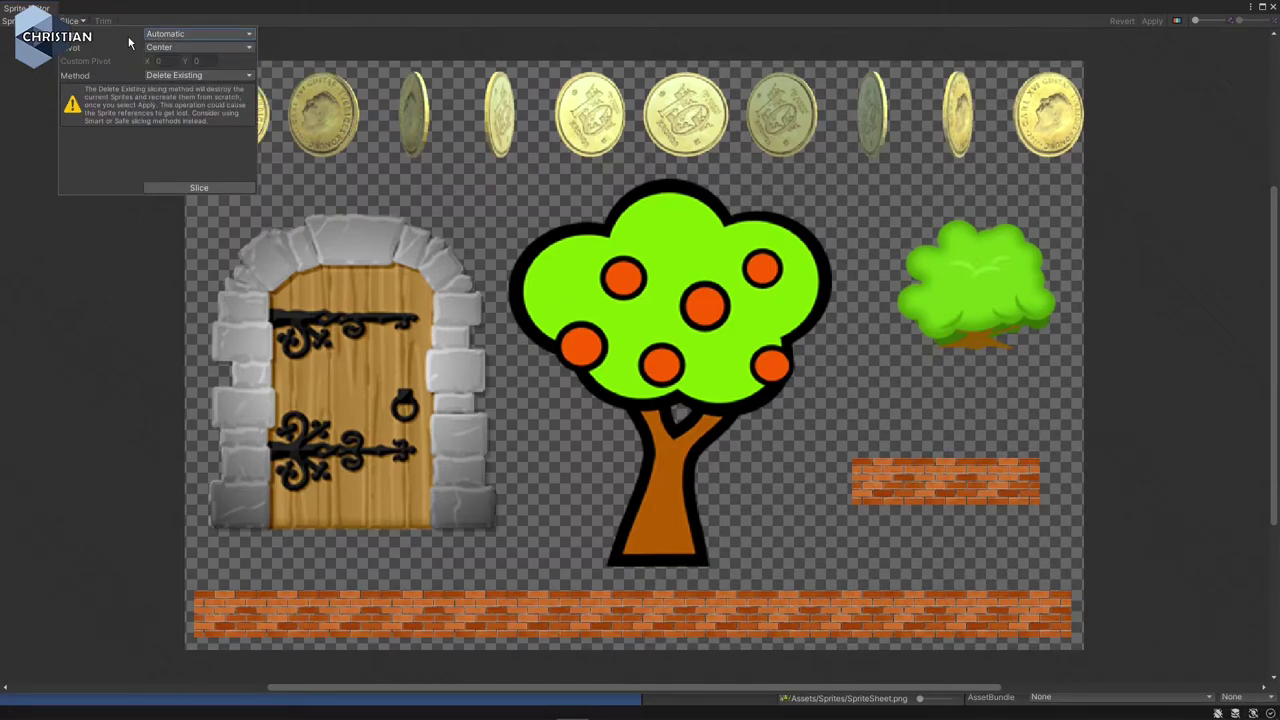
left_click(199, 187)
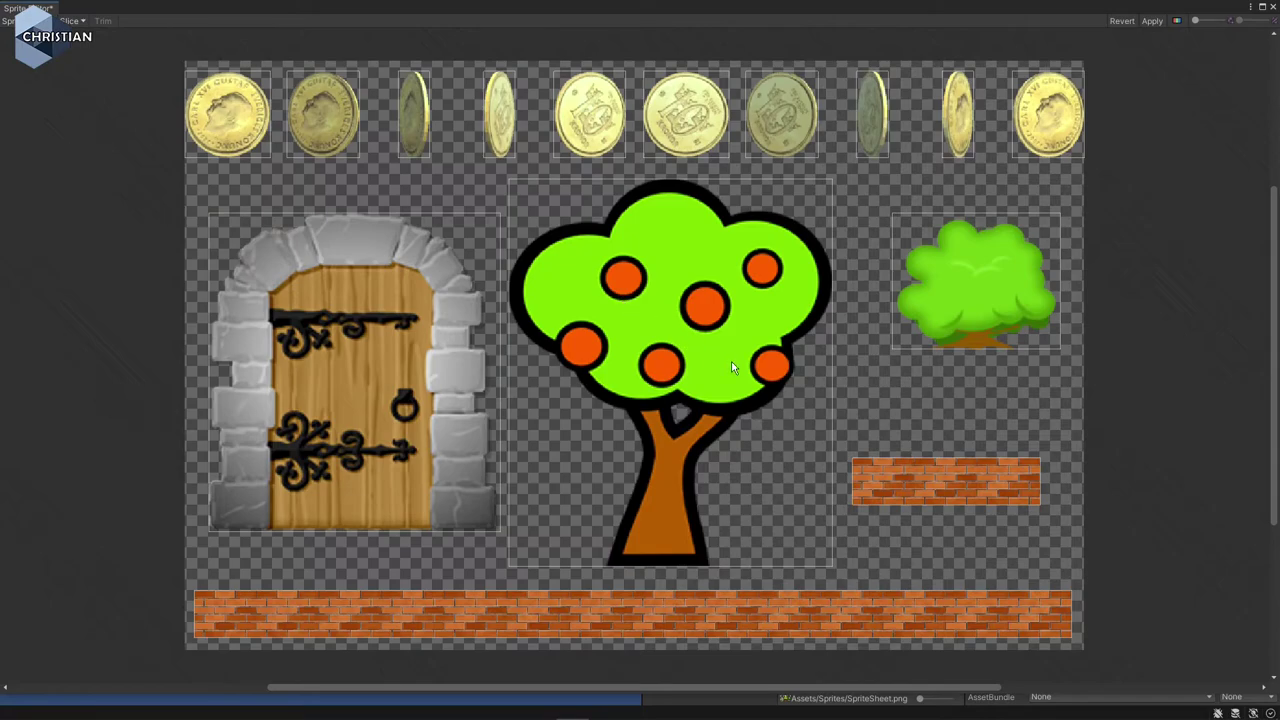
Select the door sprite to inspect its name, position and size.
left_click(400, 362)
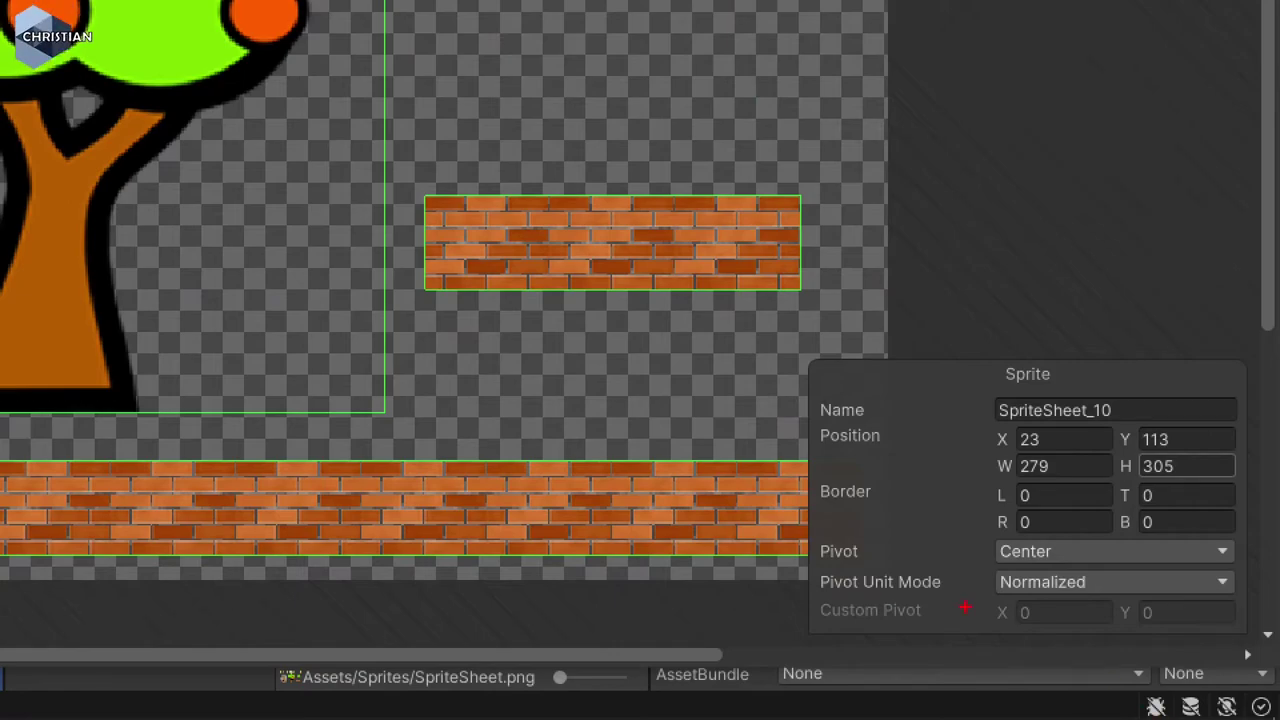
left_click_drag(1000, 407, 1162, 414)
mouse_move(1172, 440)
left_mouse_down()
mouse_move(1185, 465)
mouse_move(1189, 452)
left_mouse_up()
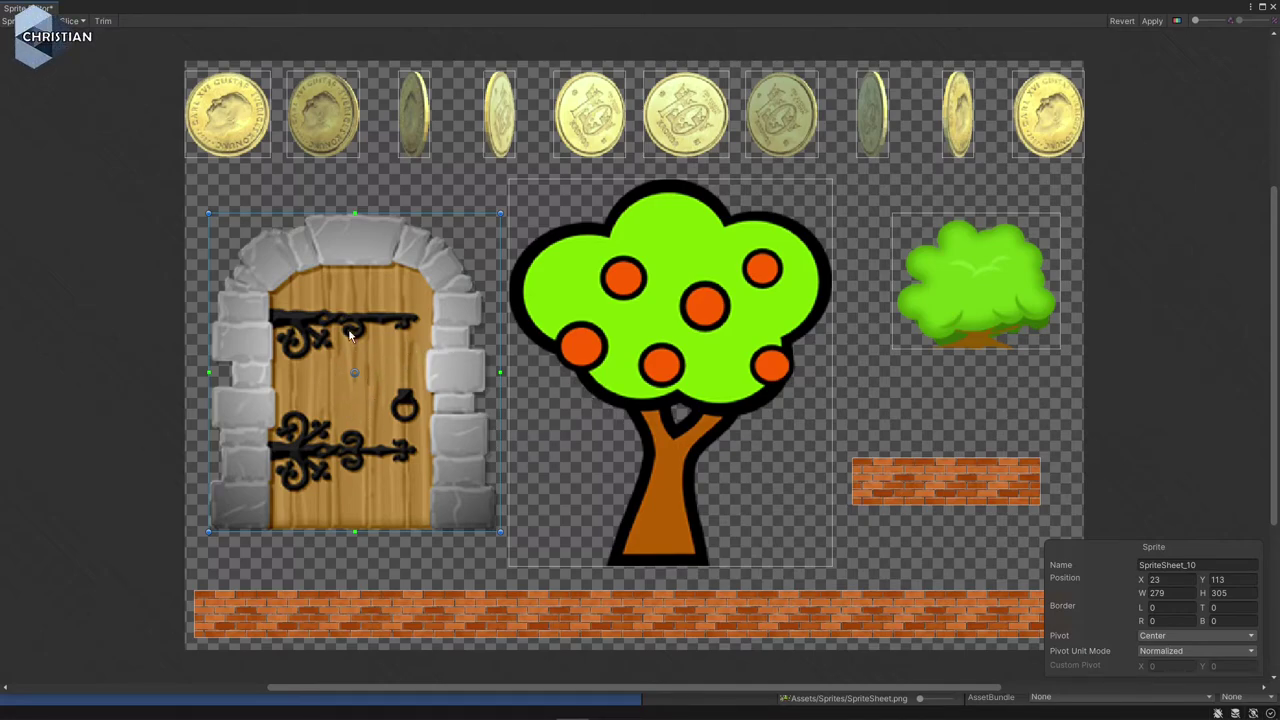
Rename the door, tree and bush sprites to Dörr, Träd and Buske.
left_click(1213, 565)
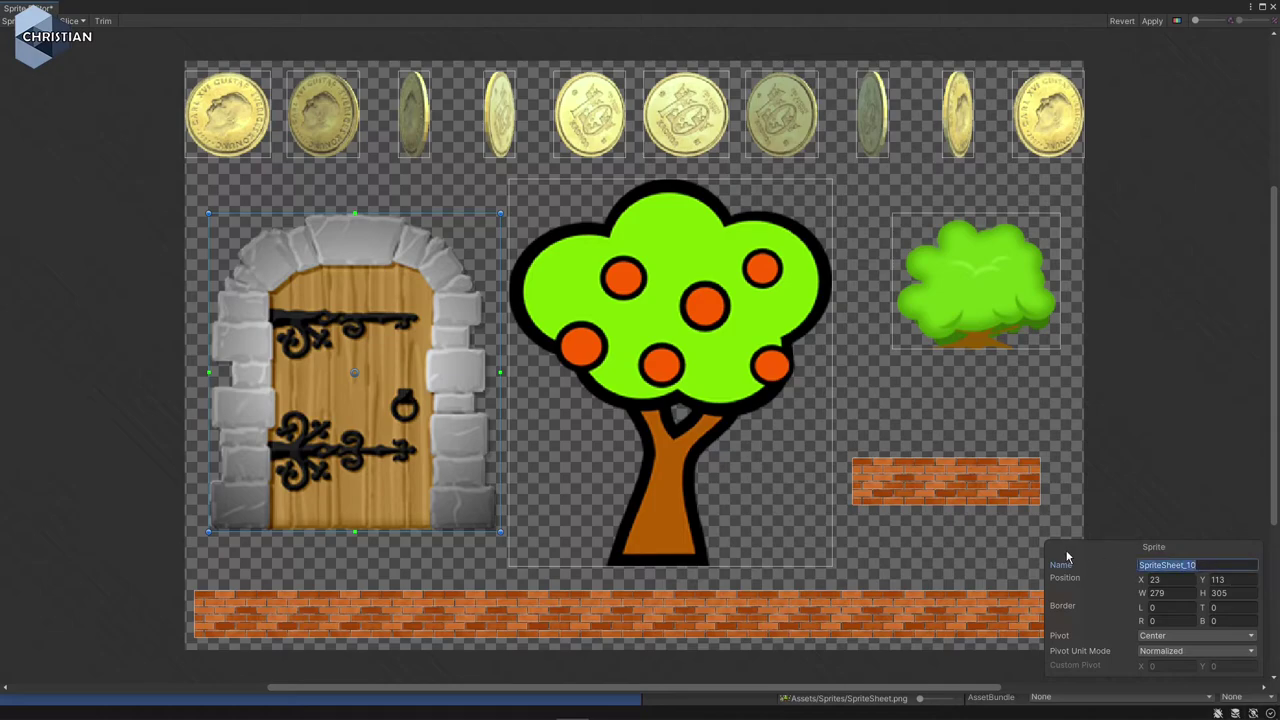
type("Dor")
left_click(724, 310)
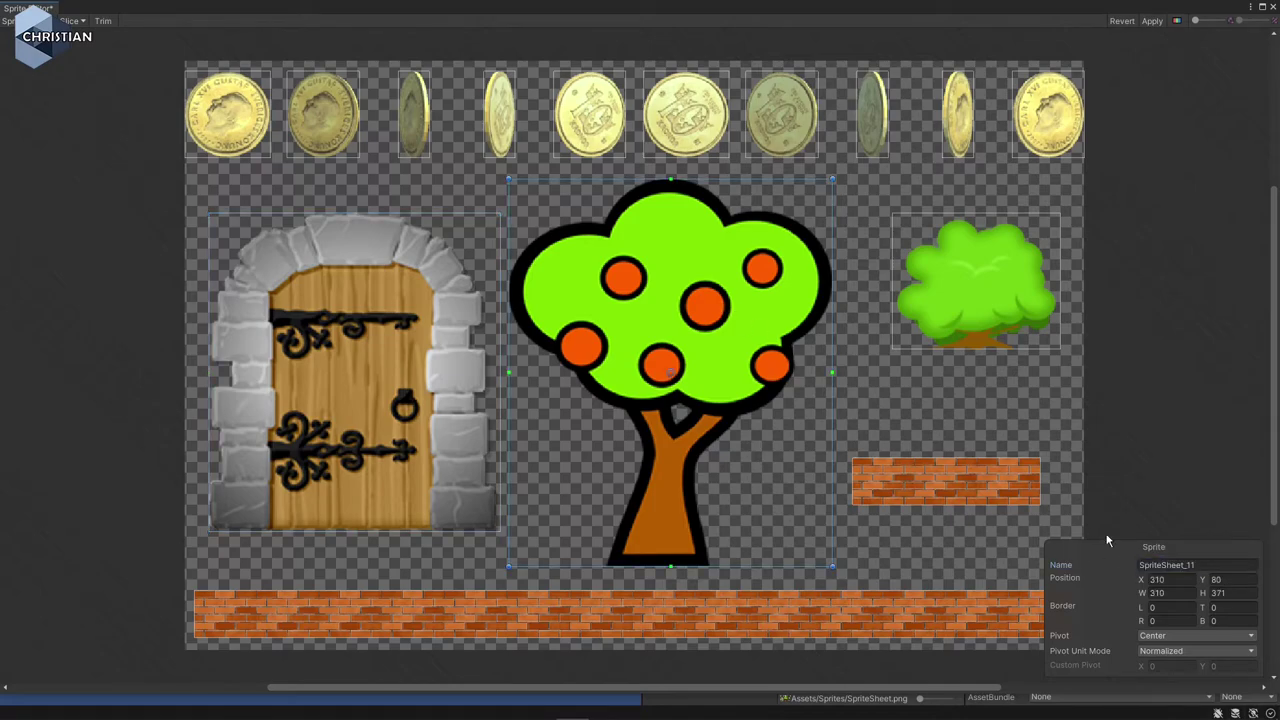
left_click(1231, 564)
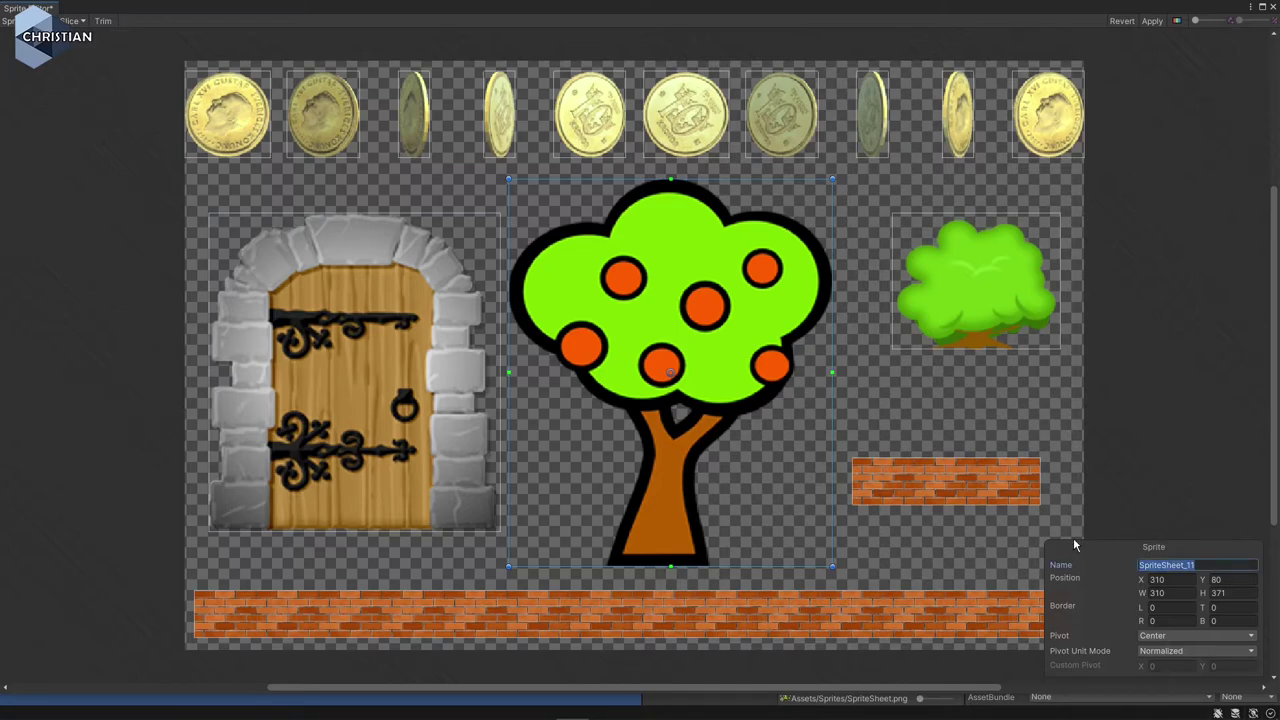
type("Träd")
left_click(1007, 299)
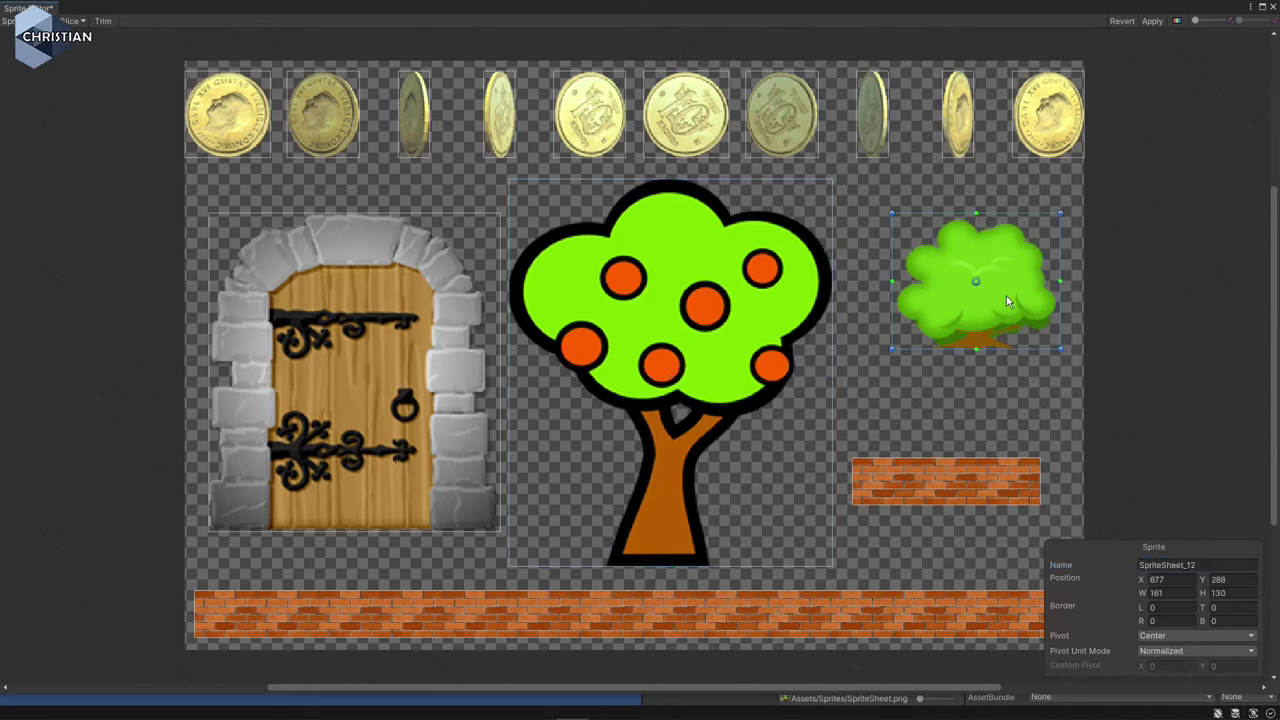
left_click(1208, 563)
type("B")
type("uske")
Rename the small and long brick sprites to MurLiten and MurStor.
left_click(987, 488)
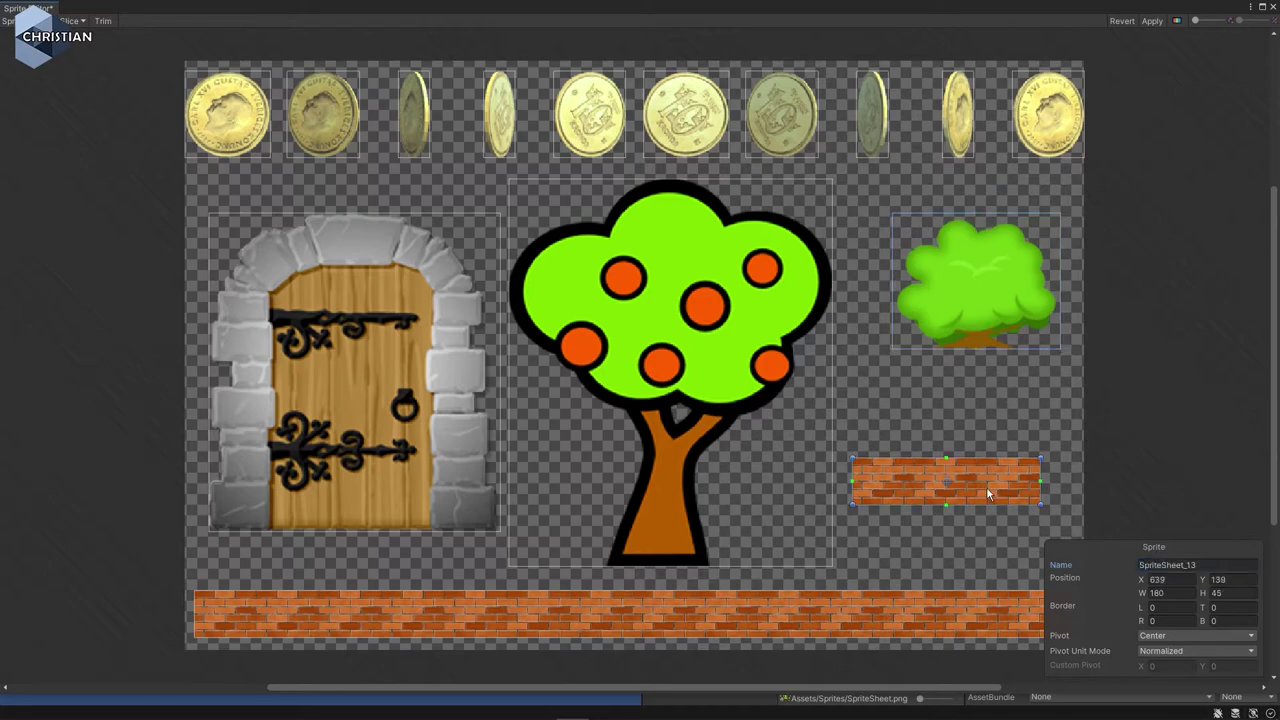
left_click(1140, 564)
type("Mur")
type("Liten")
left_click(804, 625)
left_click(1213, 564)
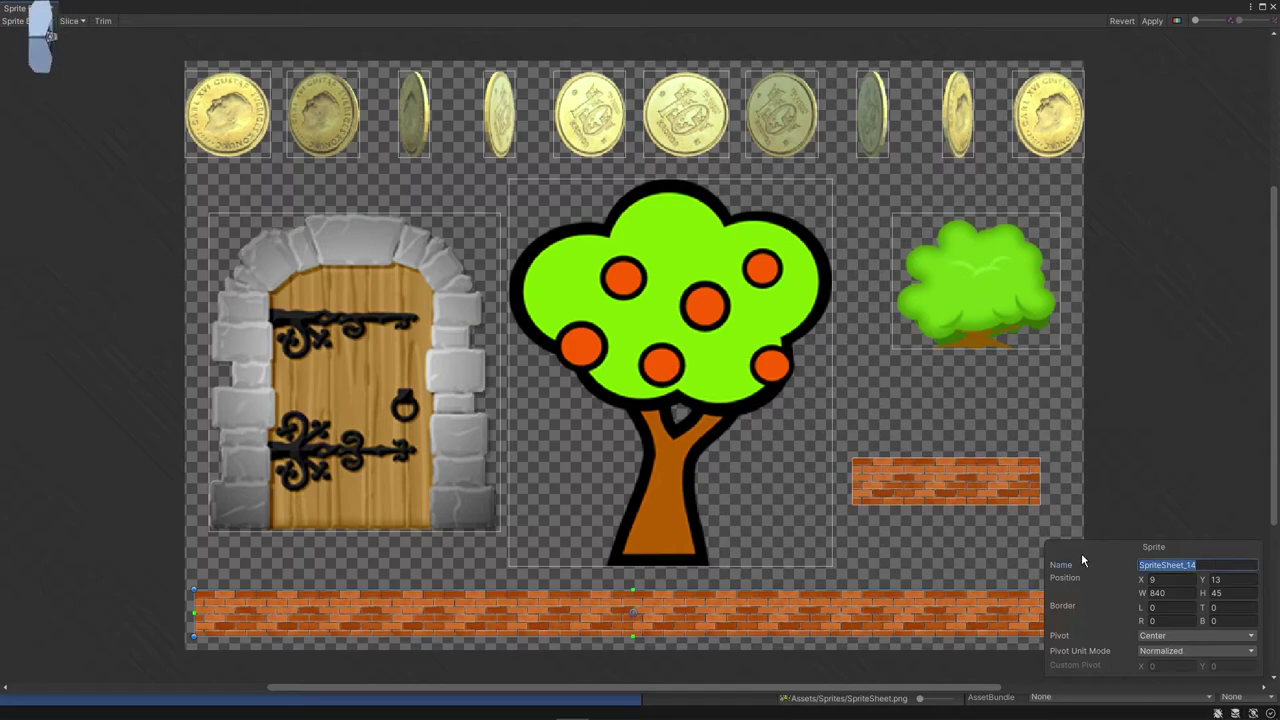
type("MurSton")
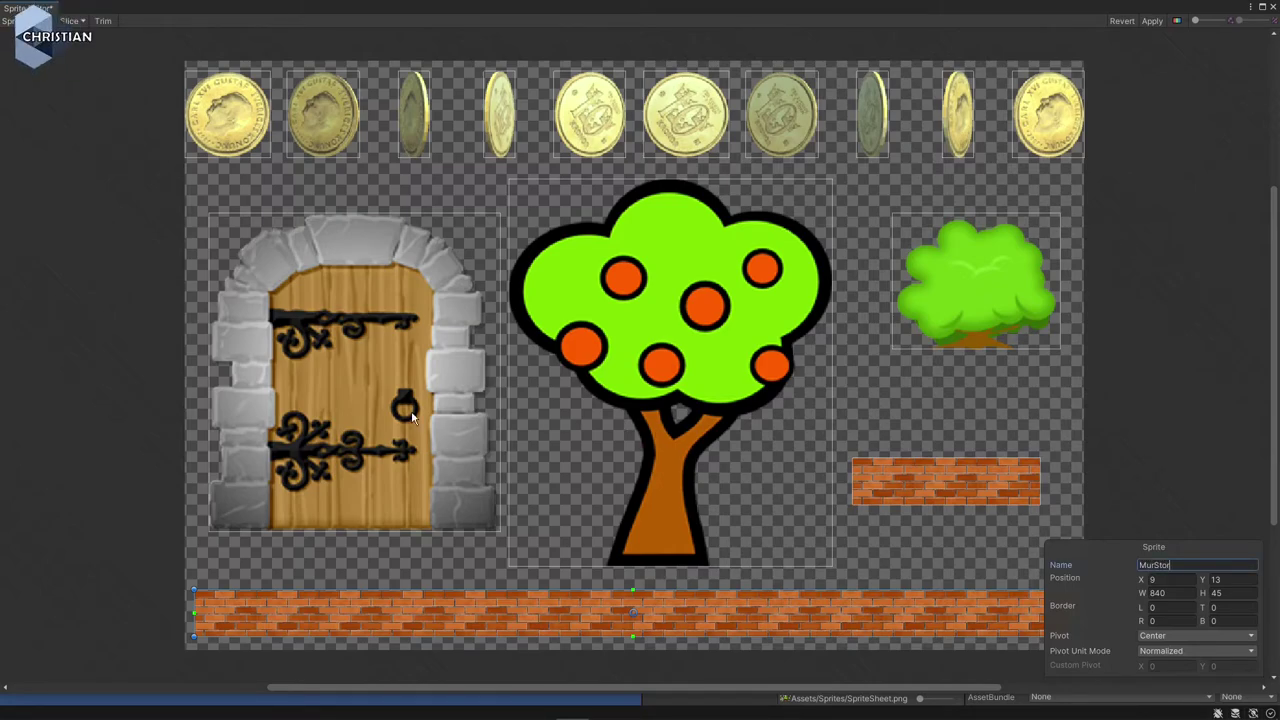
Click through the five renamed sprites to verify their new names.
left_click(404, 414)
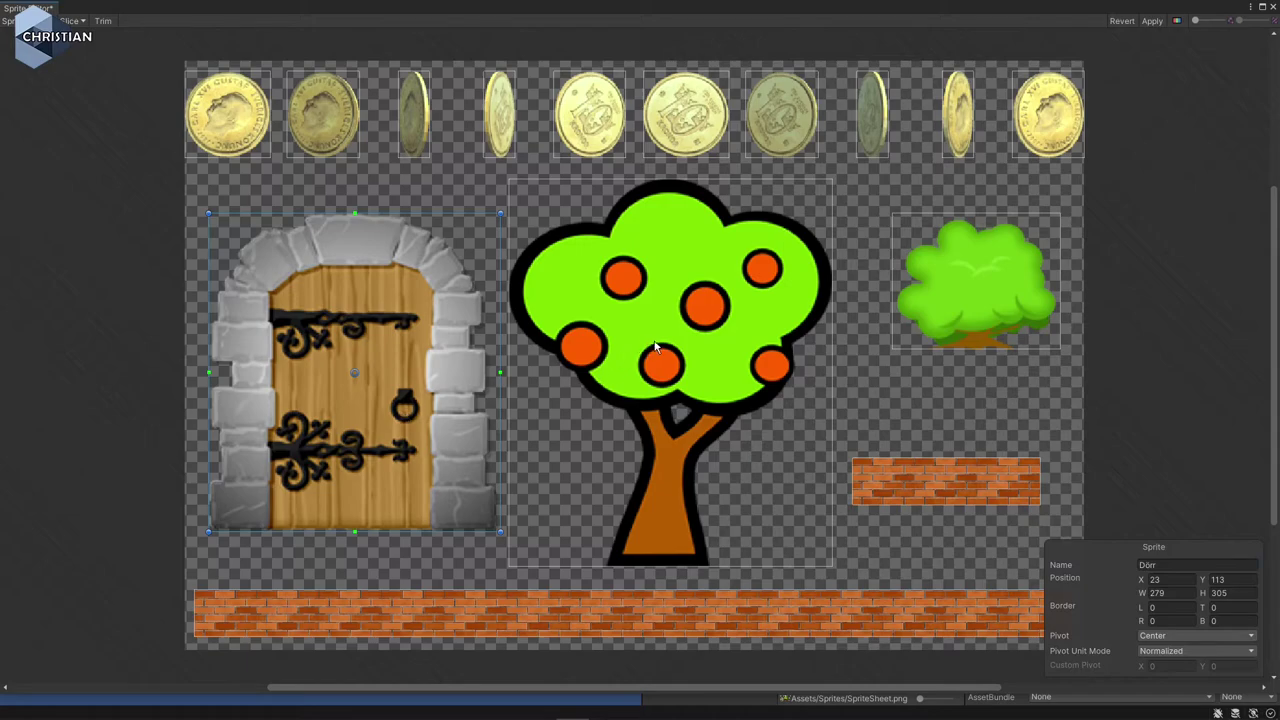
left_click(733, 350)
left_click(997, 302)
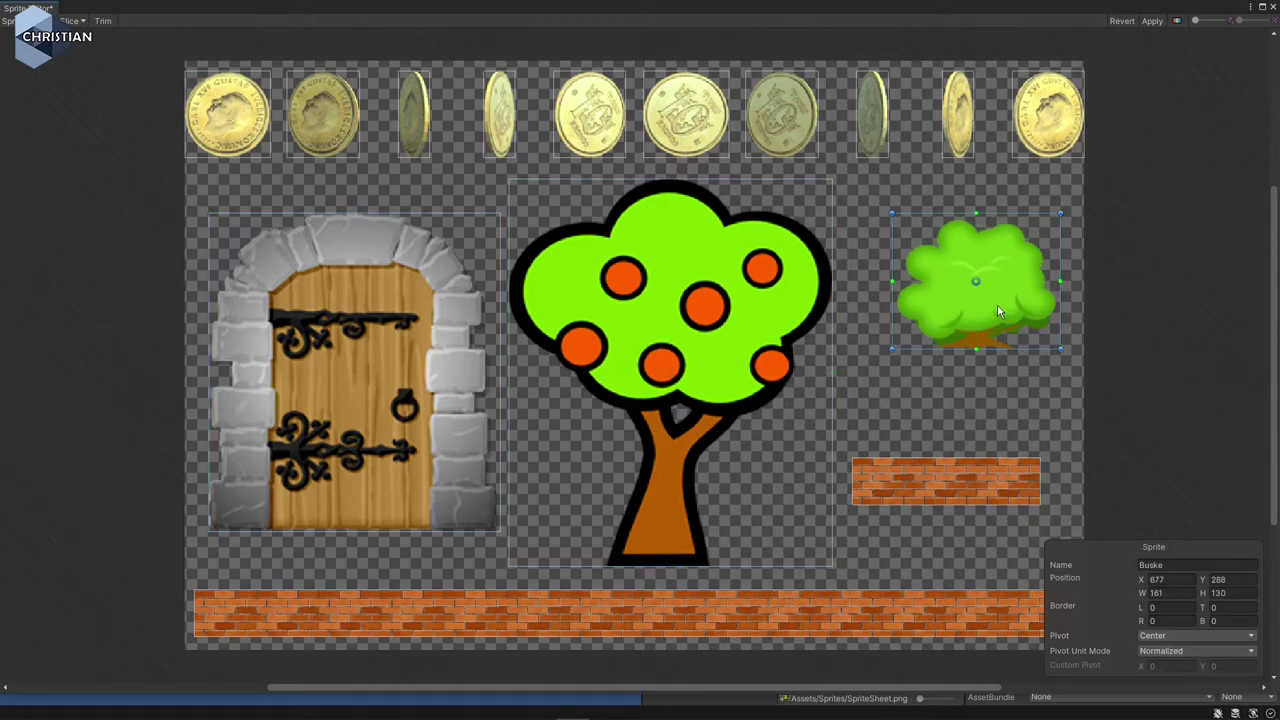
left_click(971, 475)
left_click(900, 622)
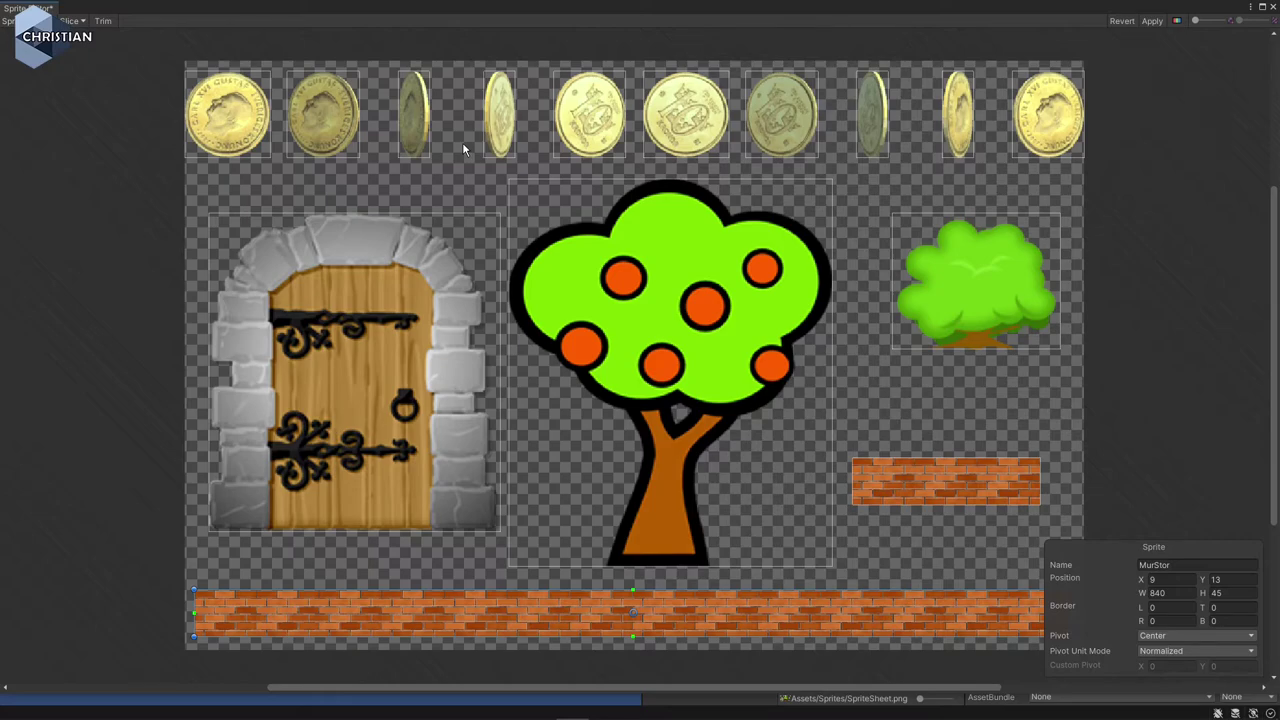
Rename the first coin sprite to Coin_0.
left_click(241, 136)
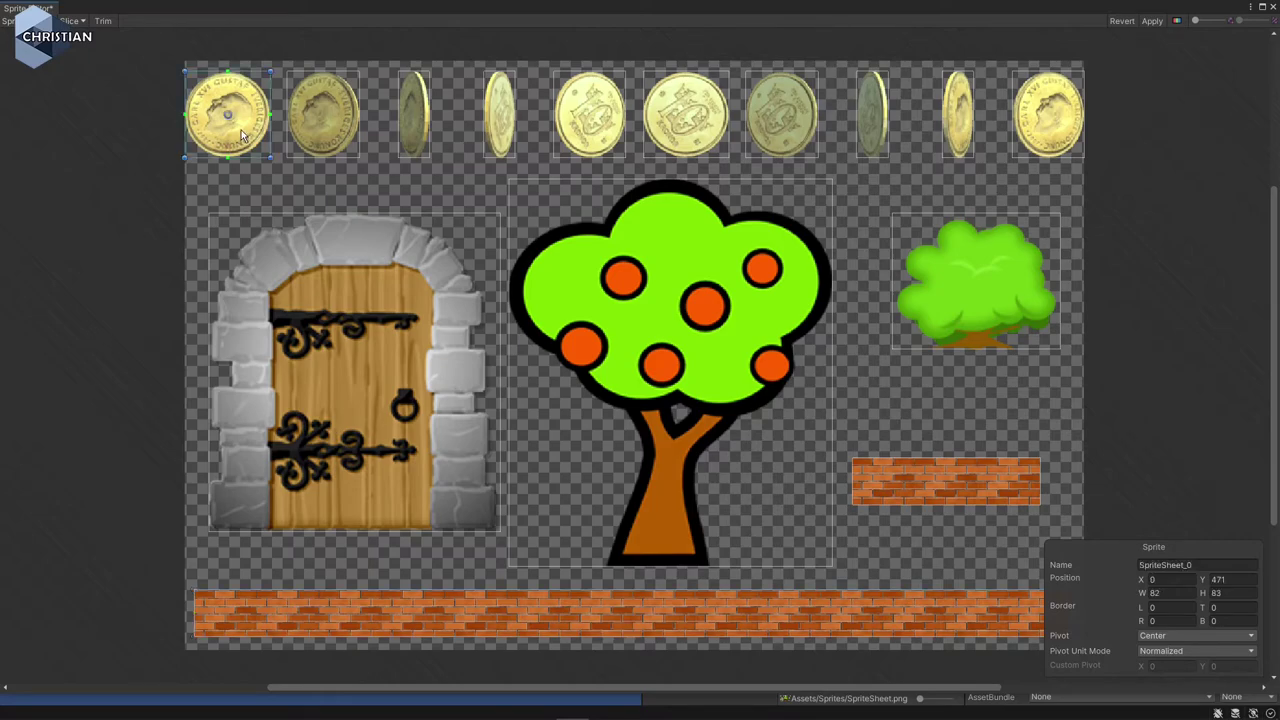
left_click(1196, 562)
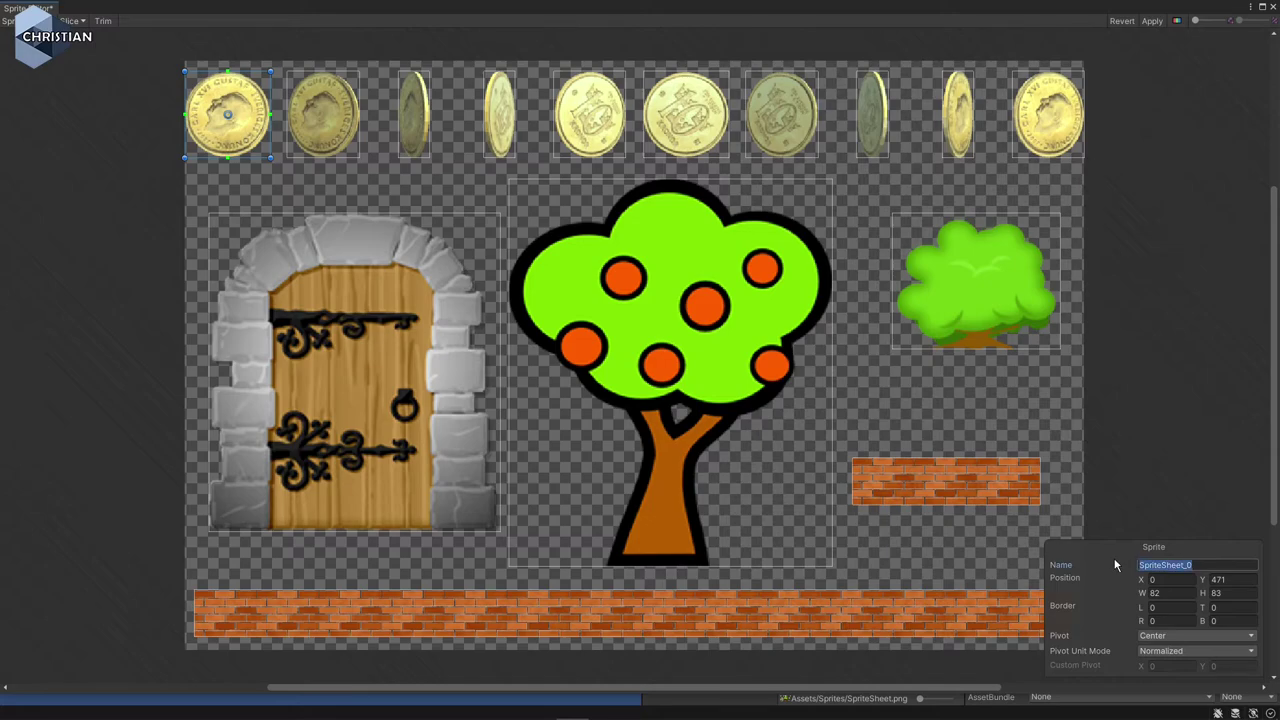
type("Coin")
type("_0")
key("Left")
key("shift+Home")
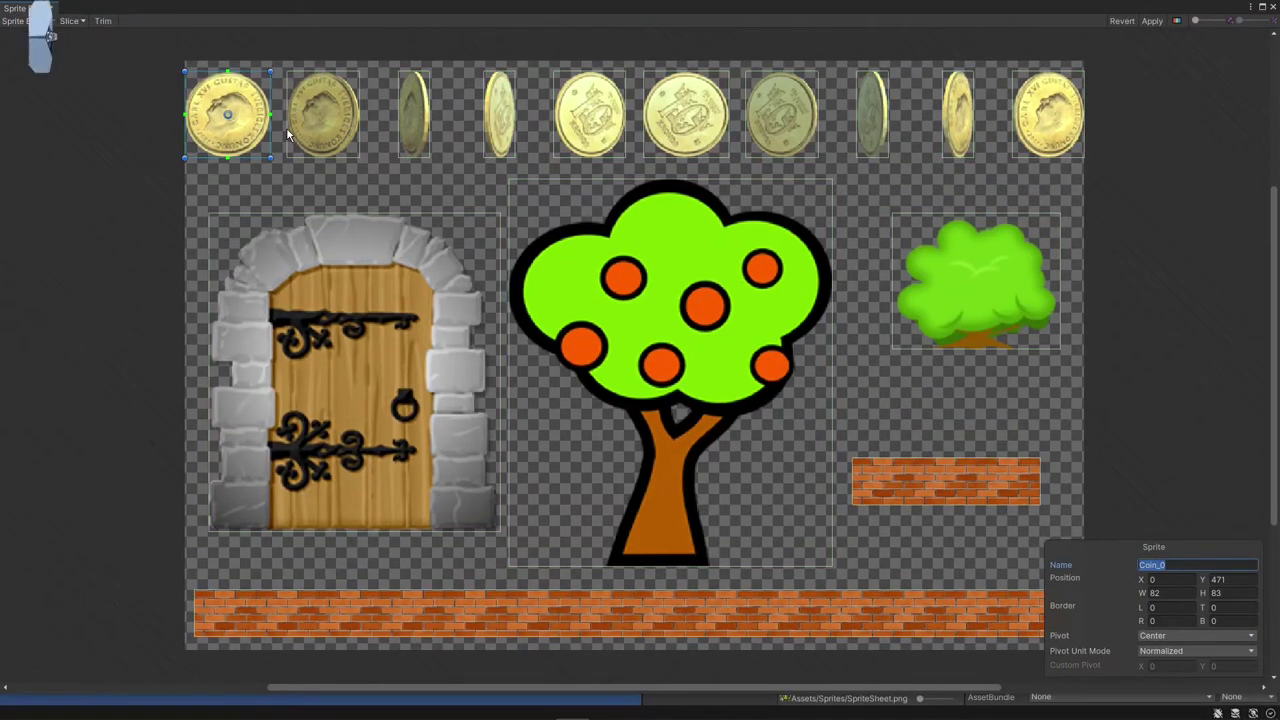
Replace the SpriteSheet_ prefix with Coin_ on the second, third, fourth and last coins.
left_click(331, 120)
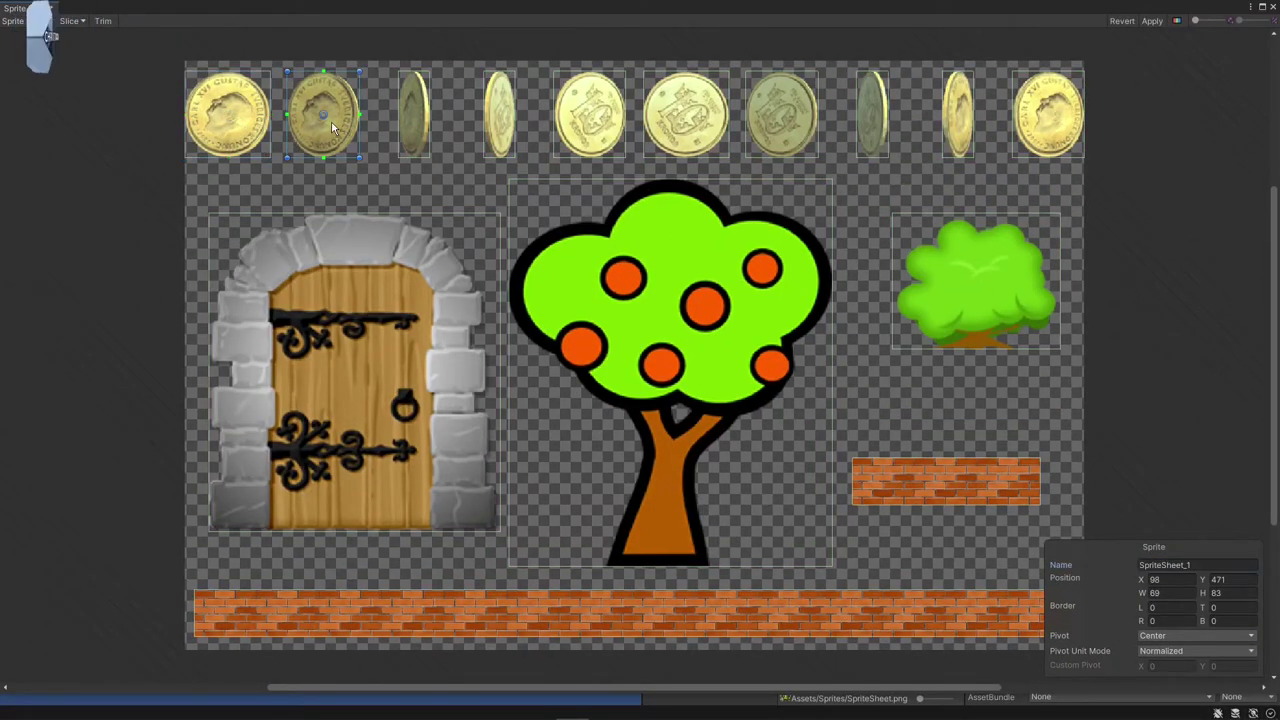
double_click(1163, 565)
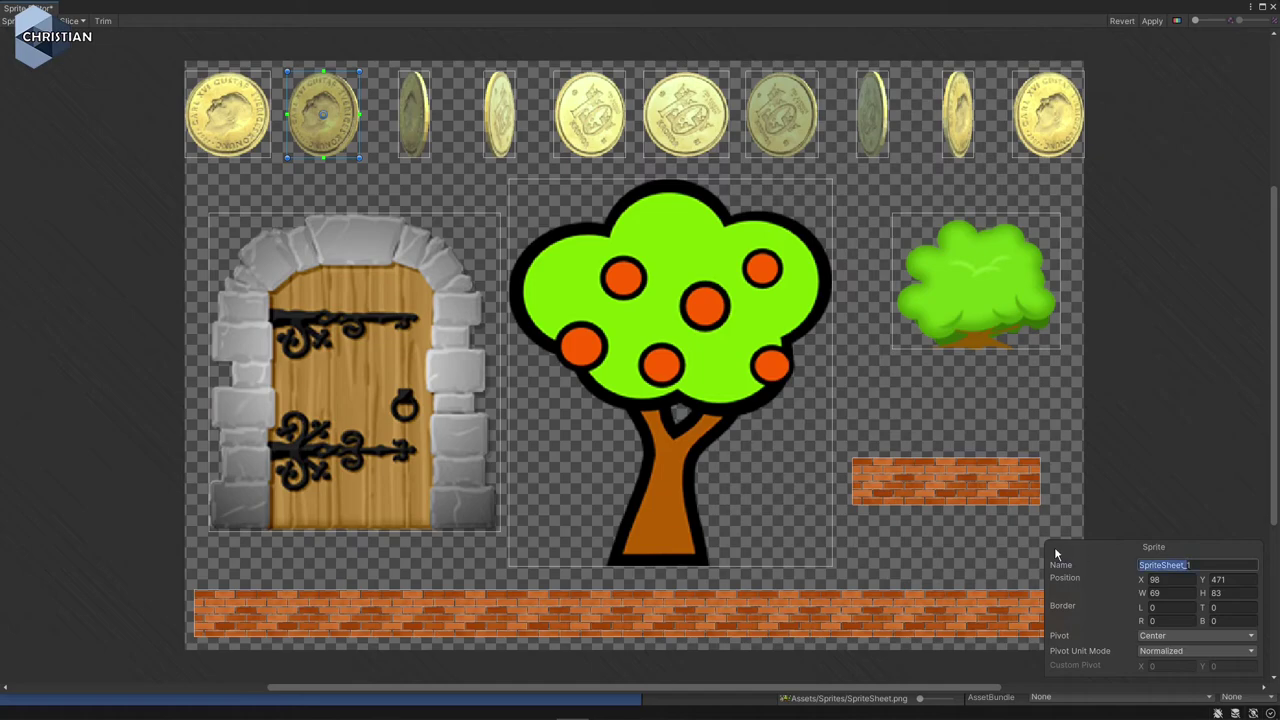
type("Coin_1")
left_click(414, 120)
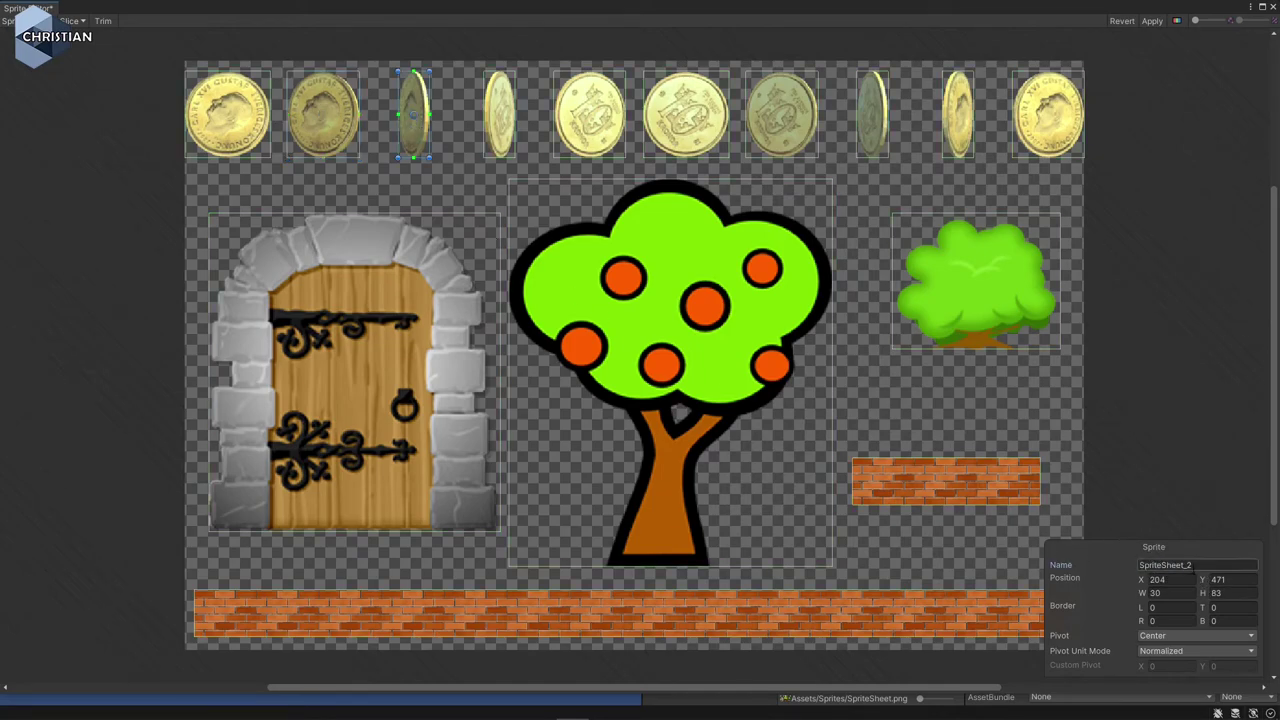
double_click(1163, 565)
type("Coin_9")
left_click(505, 115)
double_click(1163, 565)
type("Coin_")
left_click(1047, 115)
double_click(1165, 565)
type("Coin_")
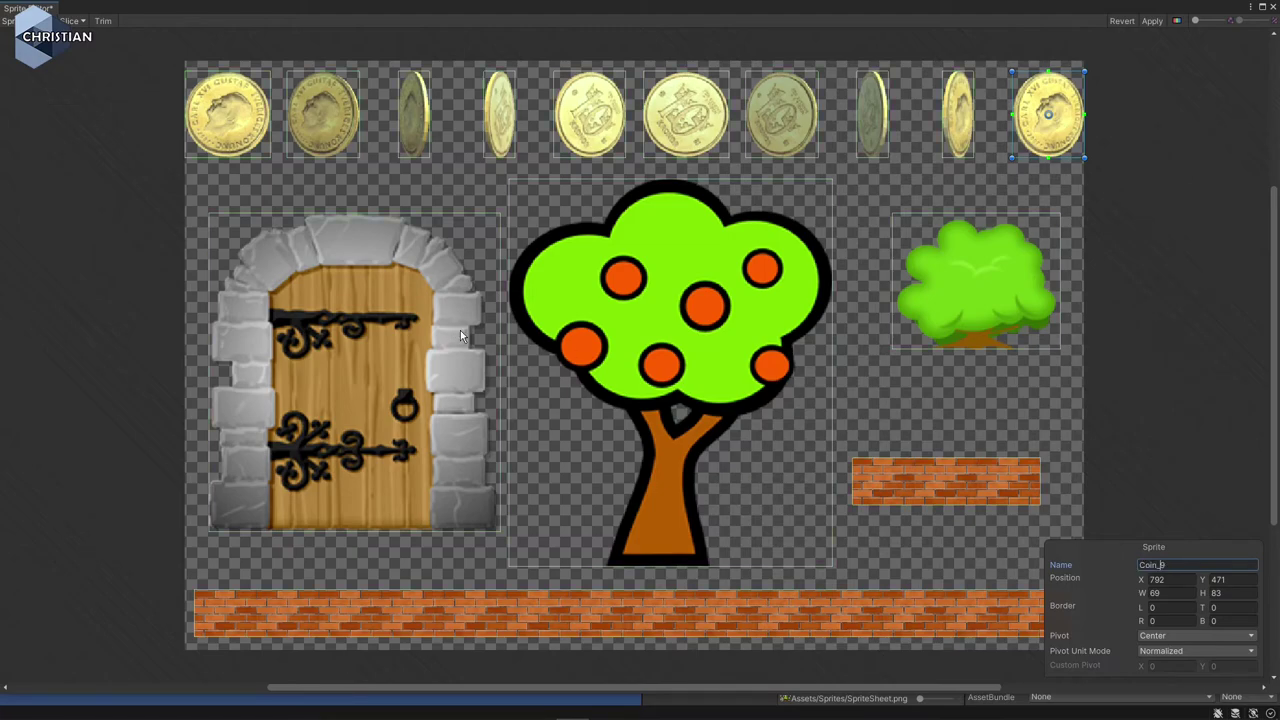
Step through the ten coins to confirm names Coin_0 through Coin_9.
left_click(247, 115)
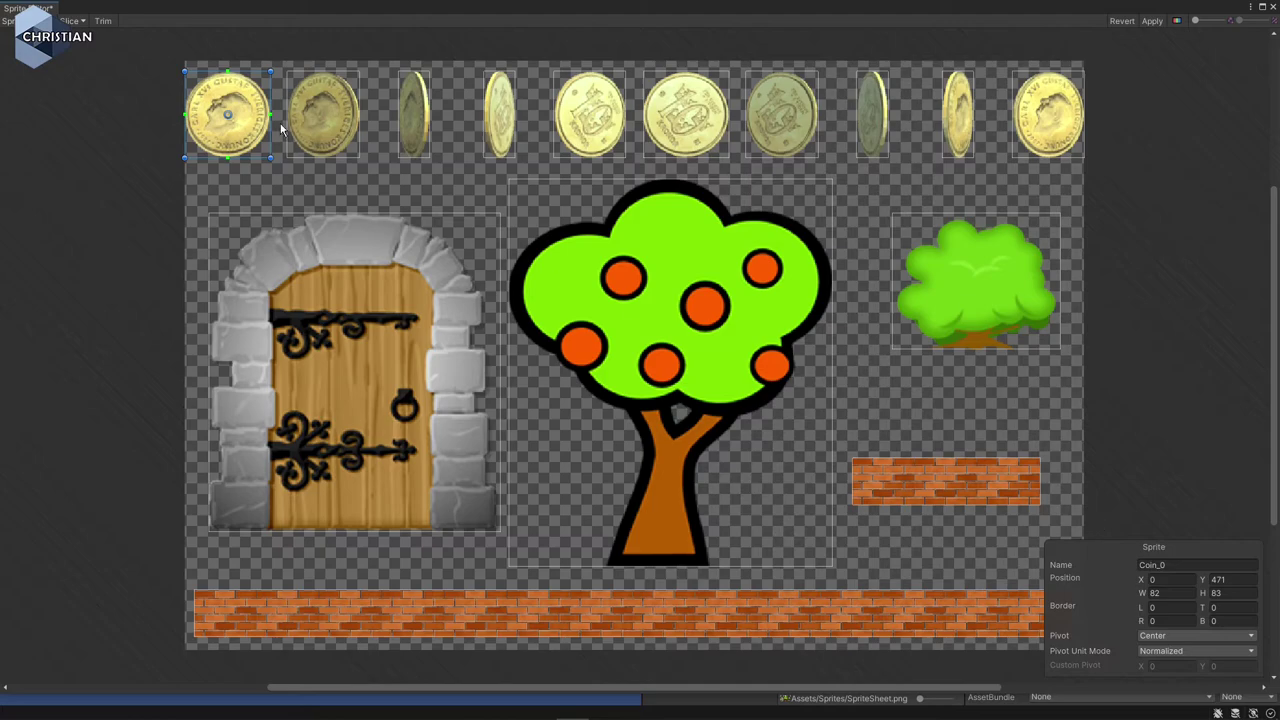
left_click(340, 121)
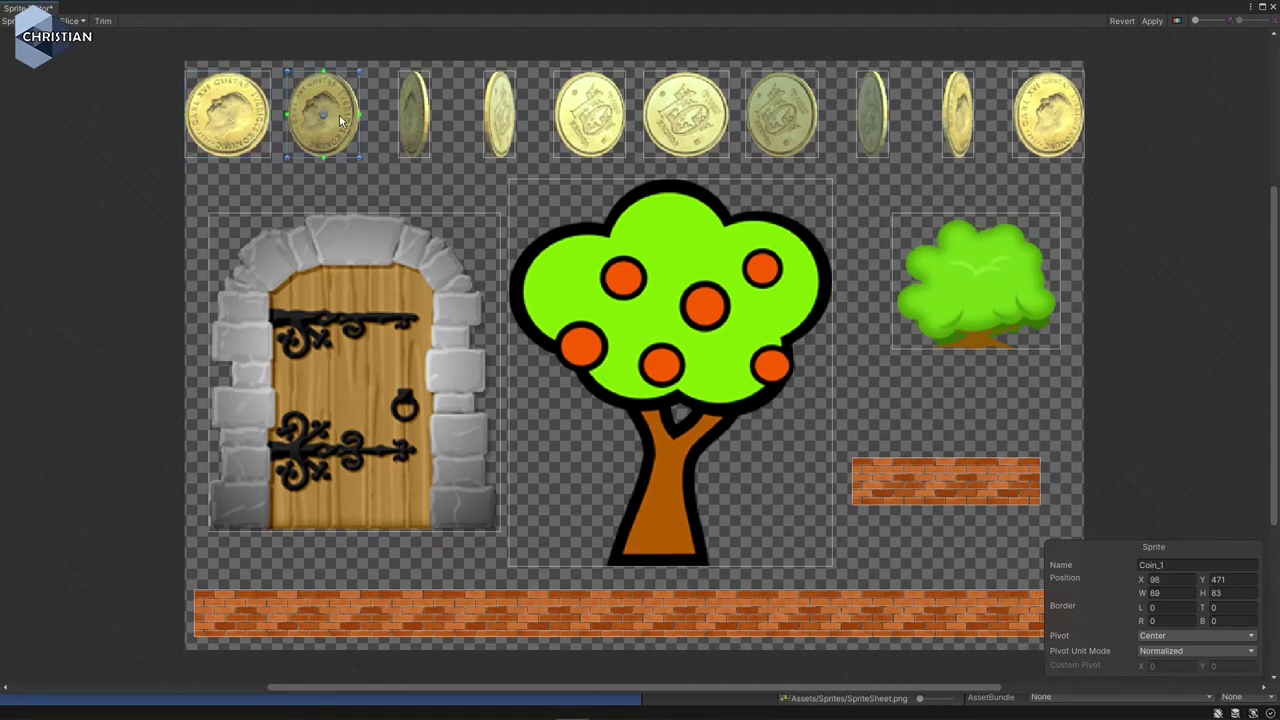
left_click(414, 113)
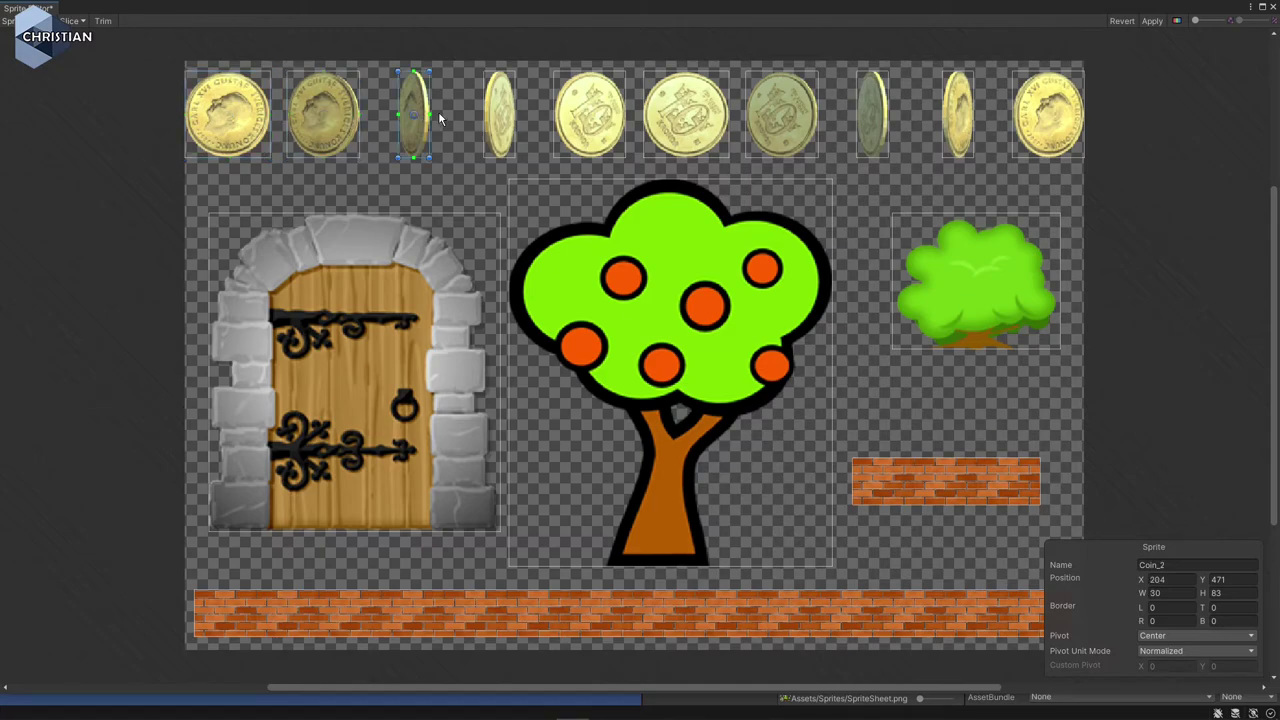
left_click(508, 114)
left_click(580, 115)
left_click(686, 116)
left_click(784, 118)
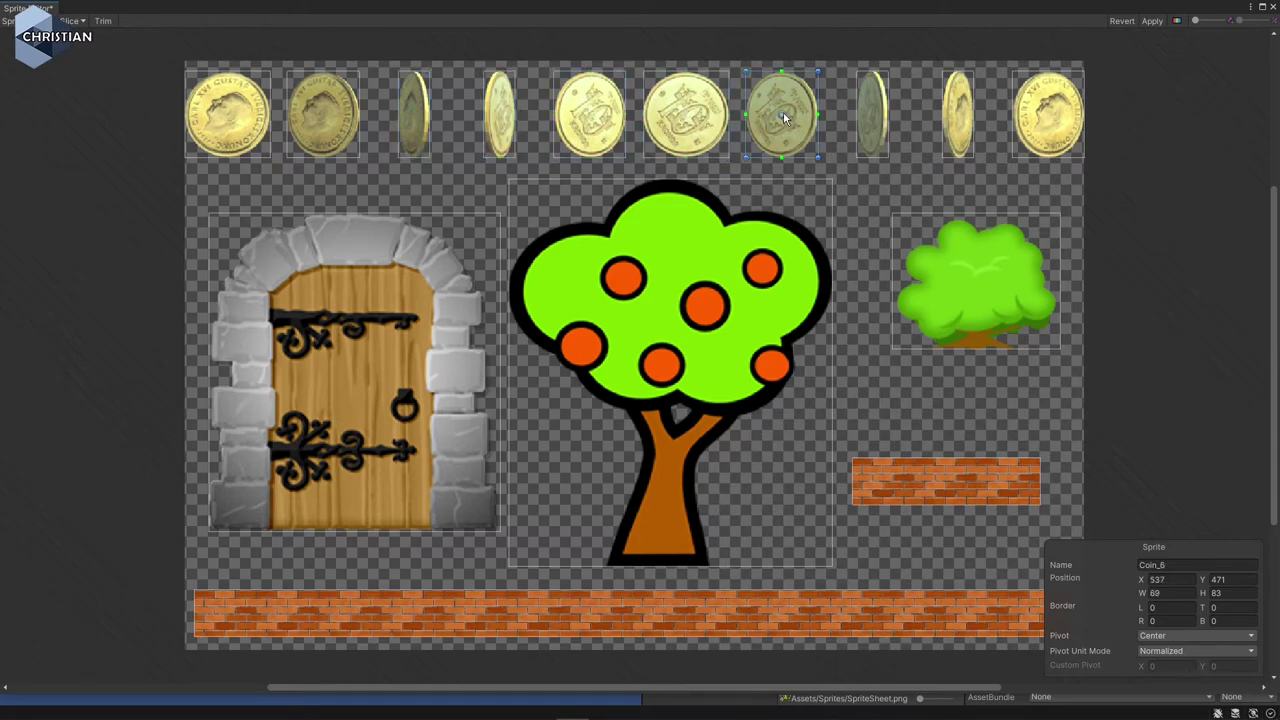
left_click(878, 118)
left_click(956, 113)
left_click(1070, 111)
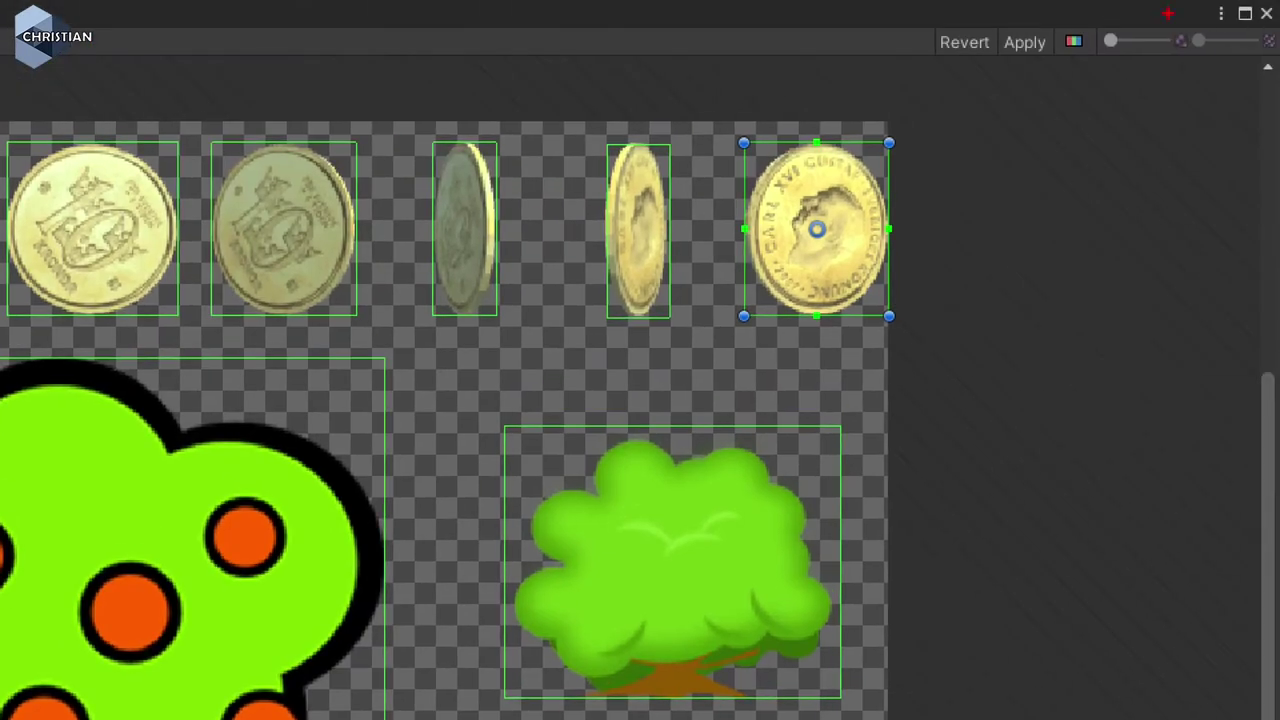
Apply the slices and sprite names in the Sprite Editor, then close its window.
left_click_drag(1002, 62, 1042, 68)
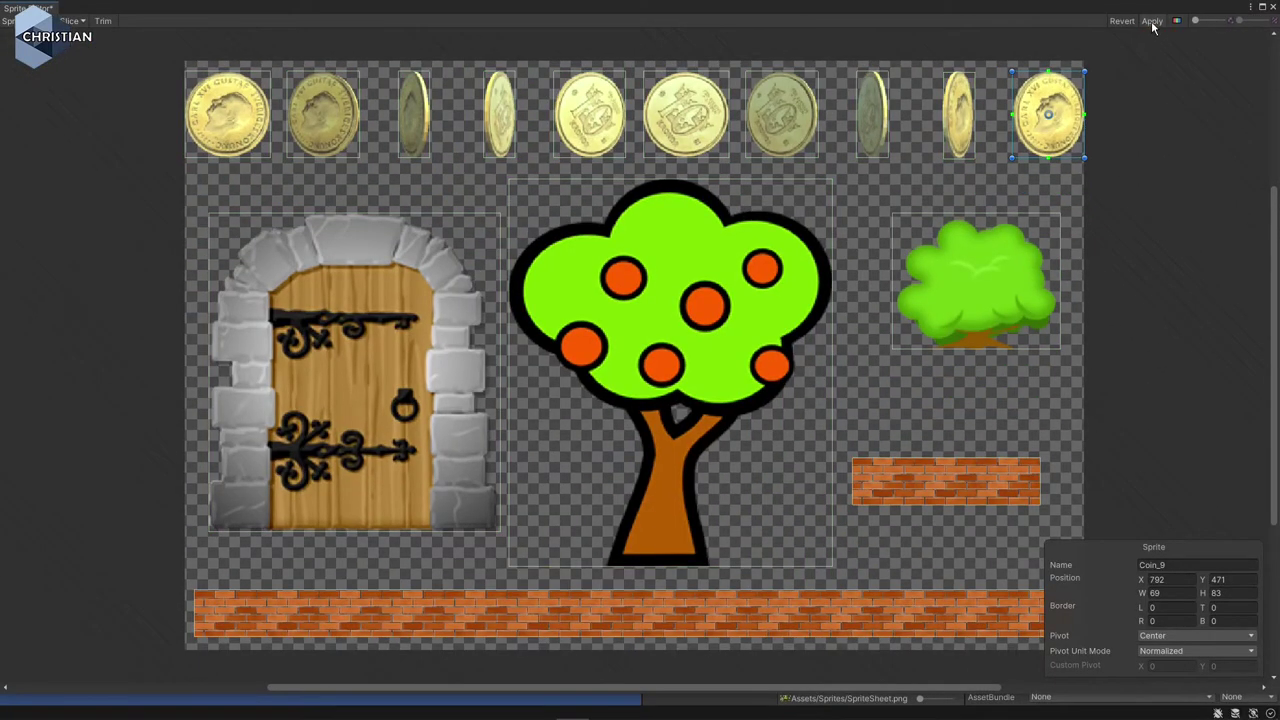
left_click(1152, 22)
left_click(1272, 7)
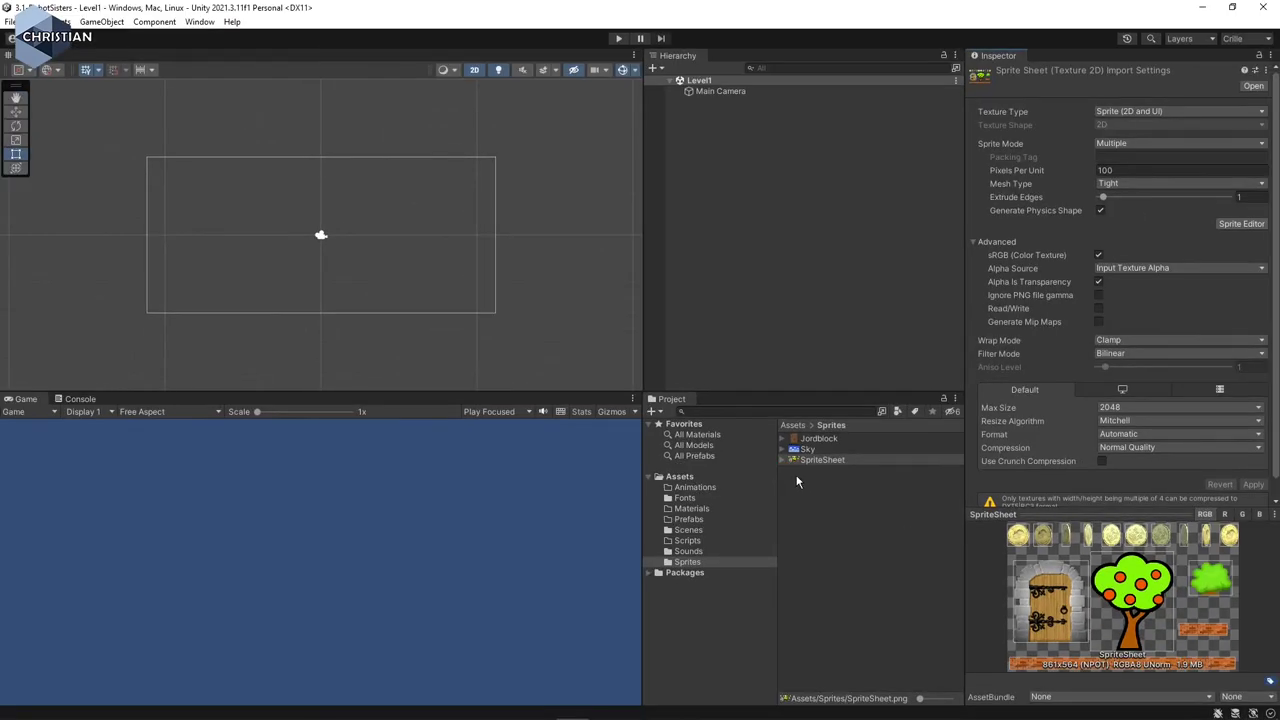
Expand SpriteSheet to list Buske, Coin_0–9, Dörr, MurLiten, MurStor and Träd, then enlarge Buske's 161x130 preview.
left_click(783, 461)
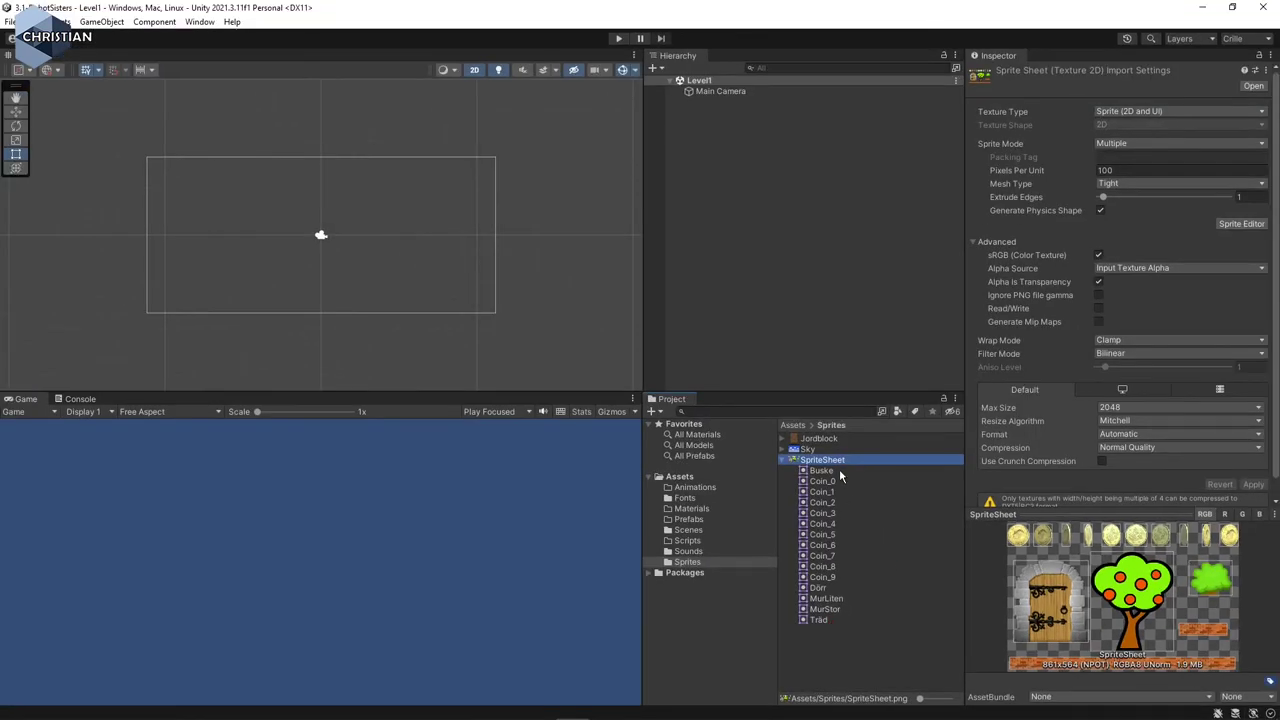
left_click(830, 471)
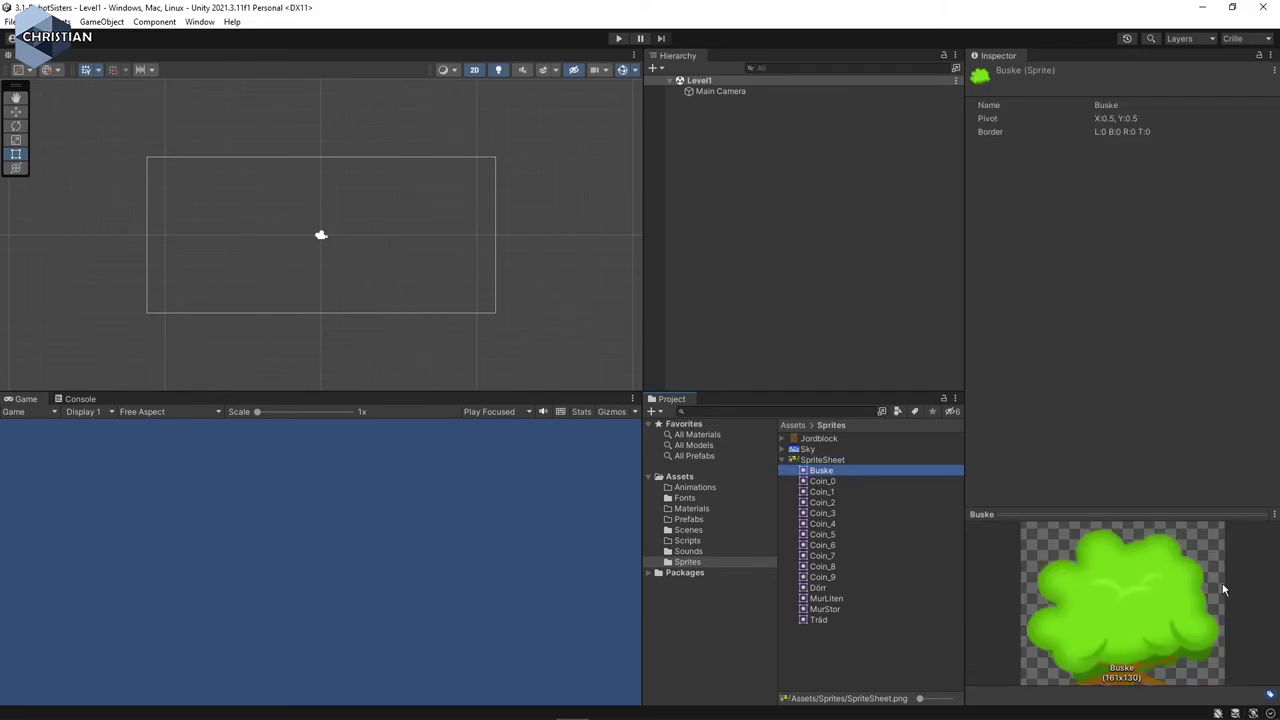
left_click_drag(1163, 517, 1158, 456)
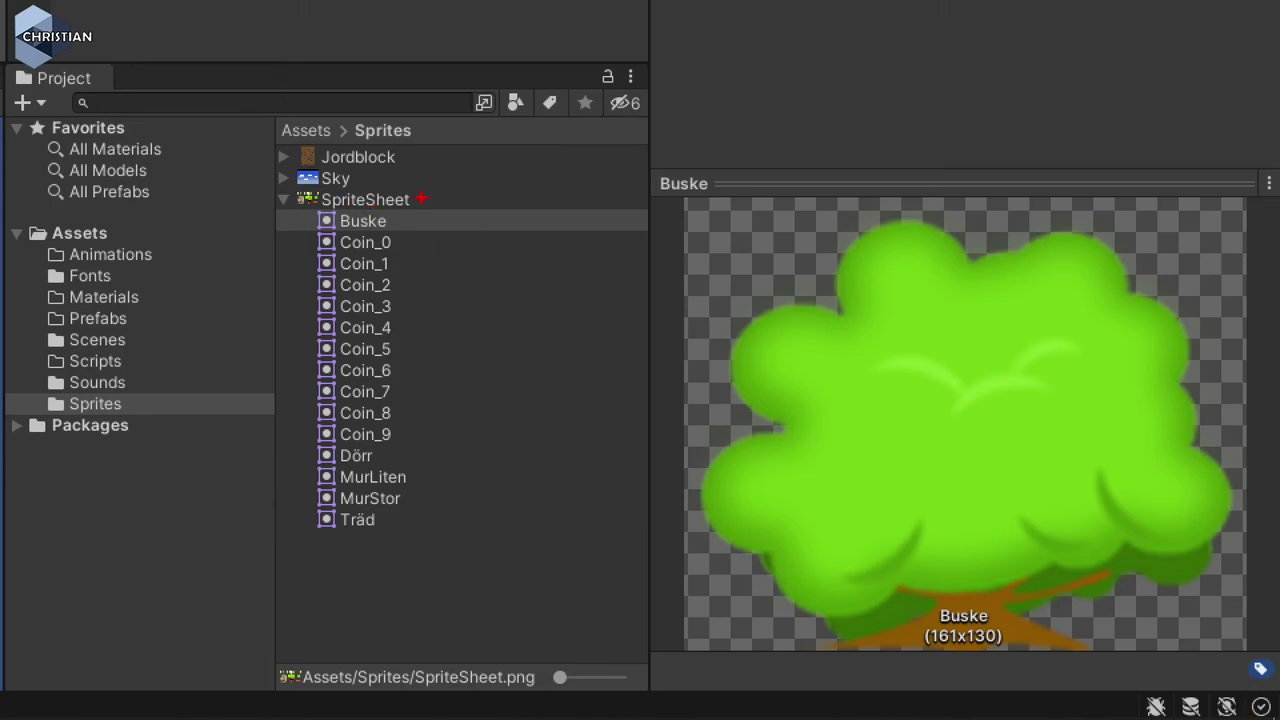
left_click_drag(421, 199, 464, 196)
left_click_drag(1055, 637, 992, 629)
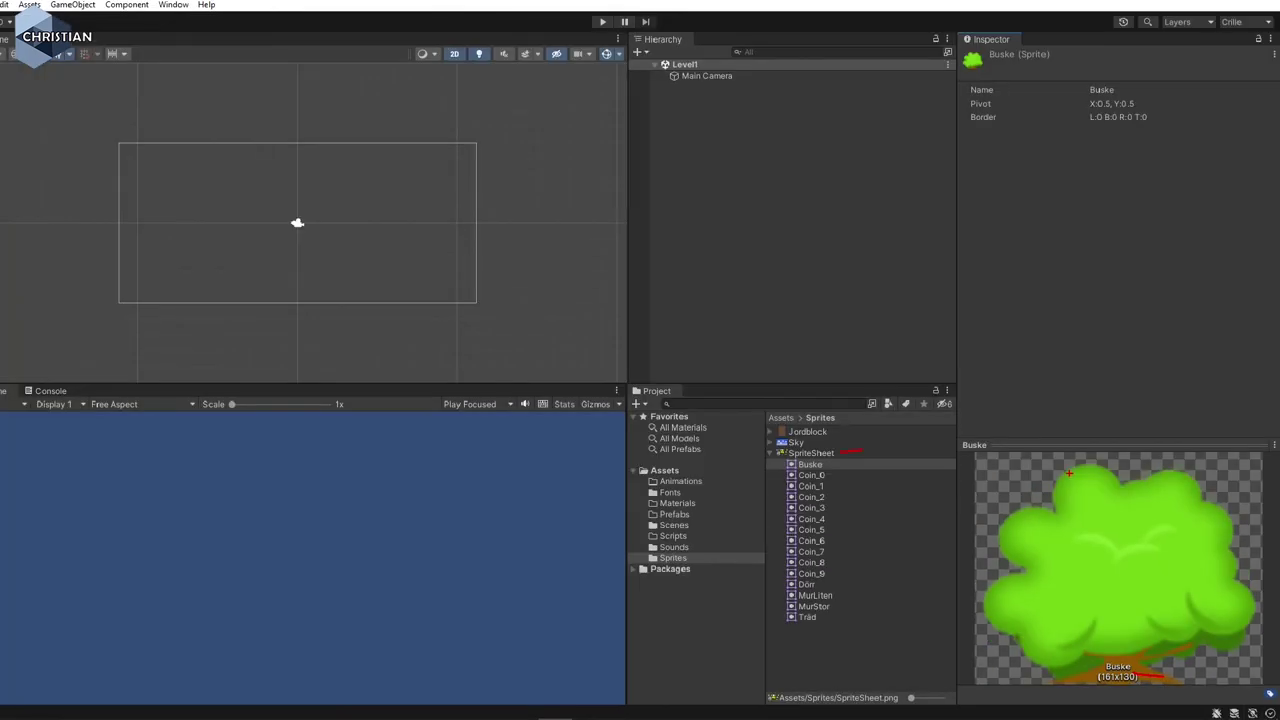
Preview Coin_0, then step down through the following coin sprites one by one.
left_click(848, 483)
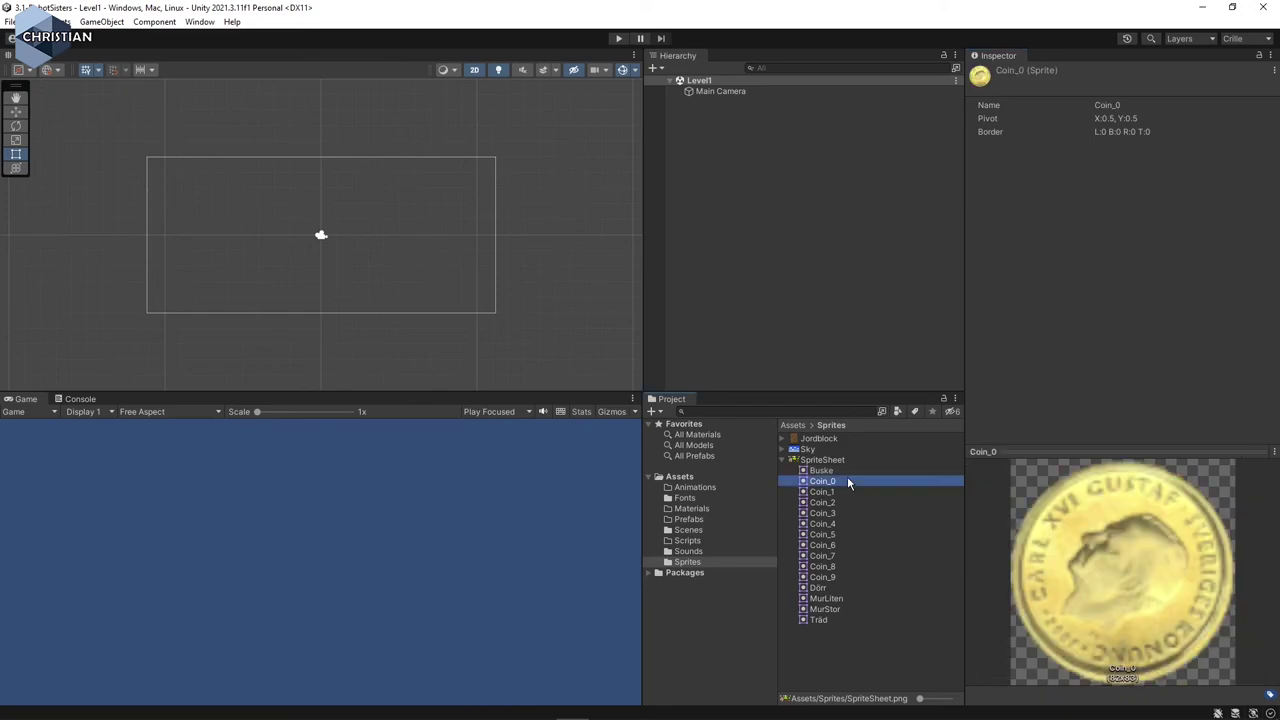
key("Down")
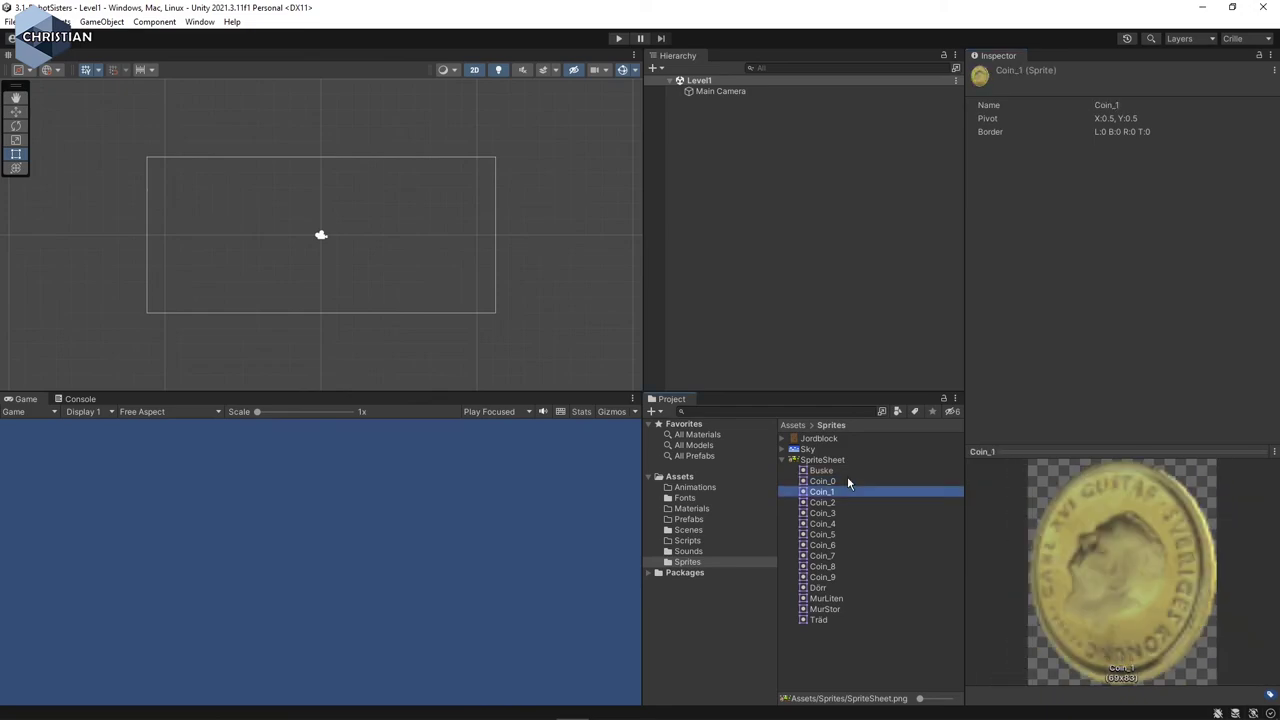
key("Down")
key("Down")
key("Down")
key("Down")
key("Down")
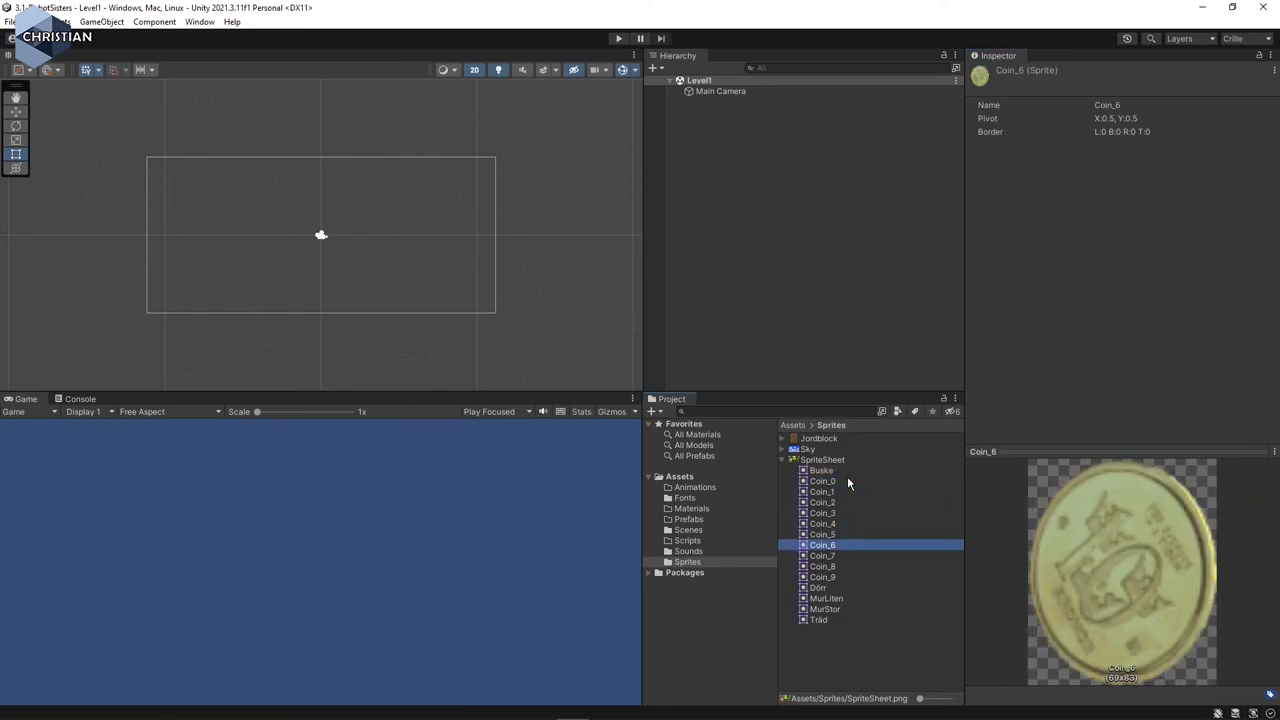
key("Down")
key("Down")
key("Down")
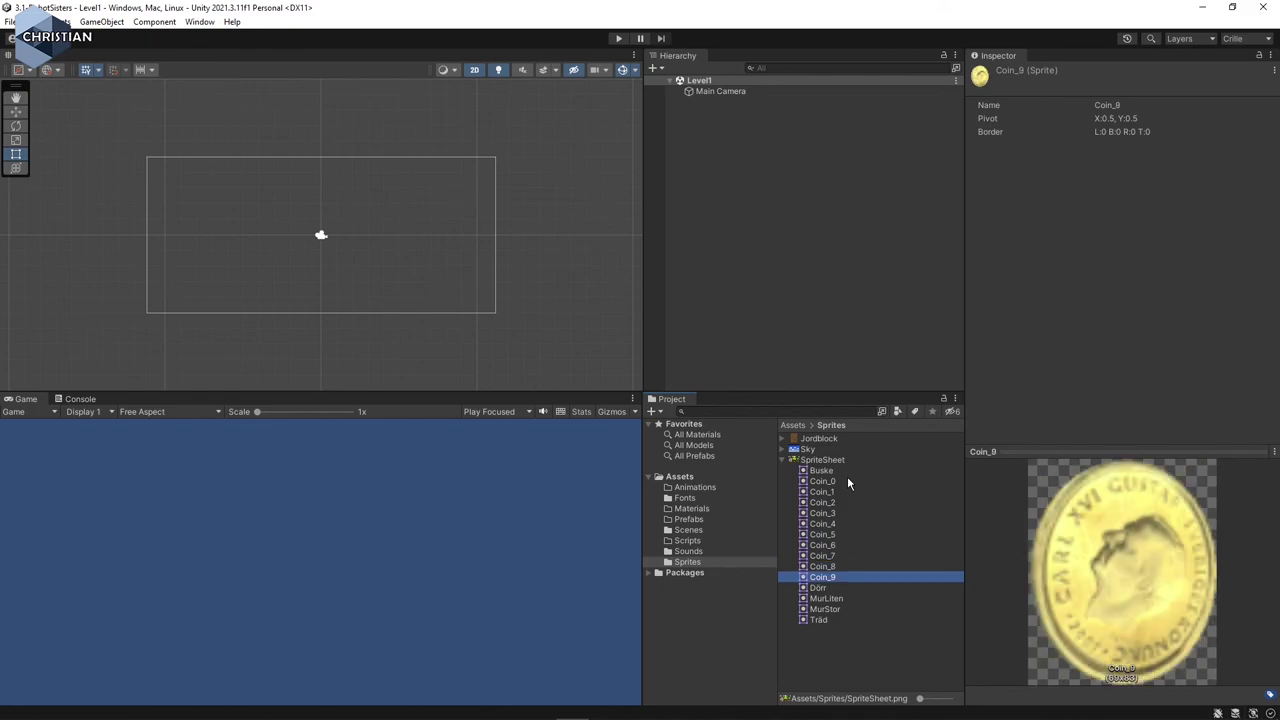